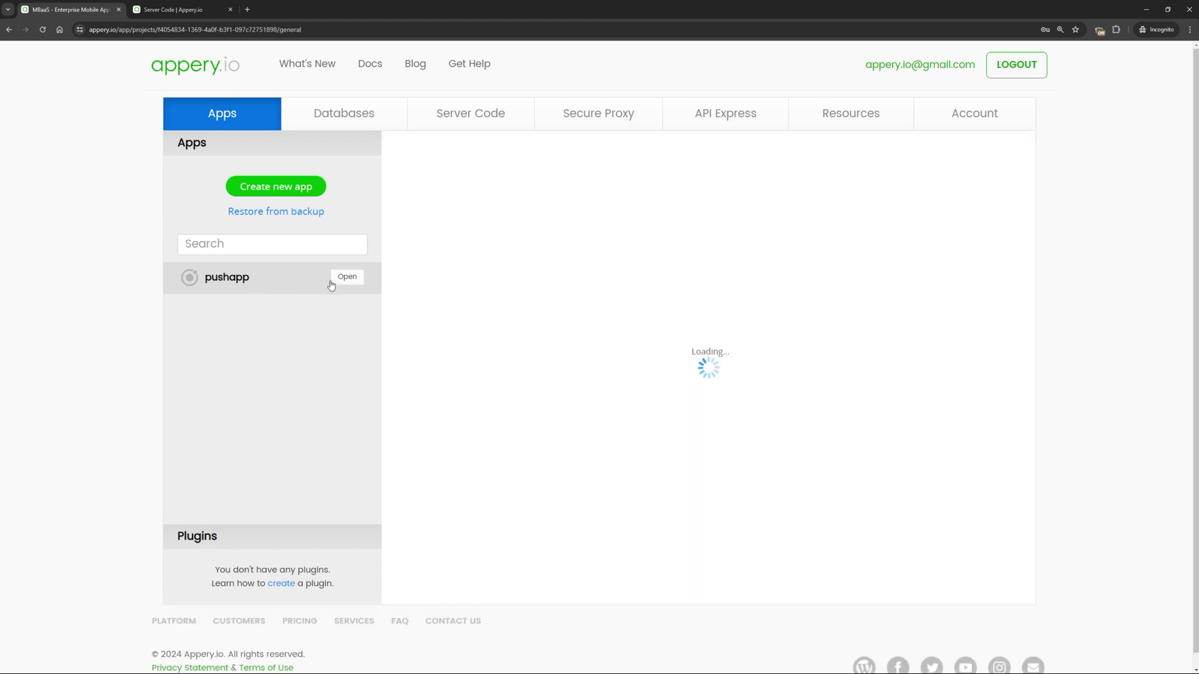
Open the pushapp project and show the iOS binary section of its app settings.
left_click(340, 279)
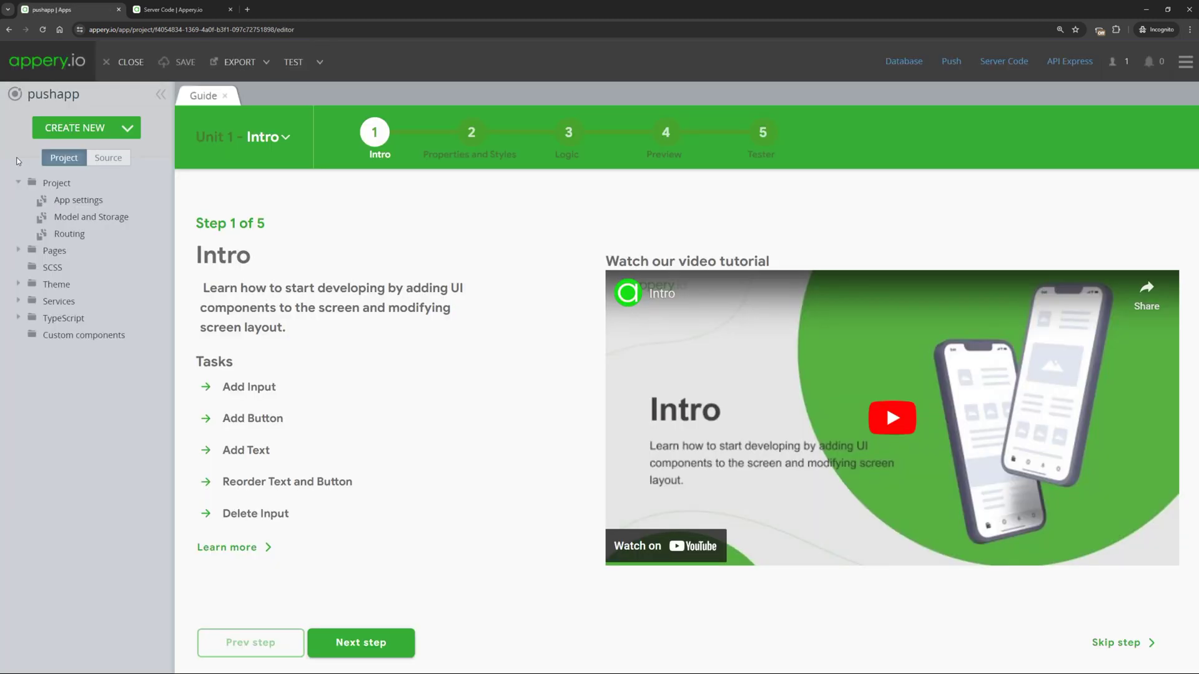
left_click(79, 200)
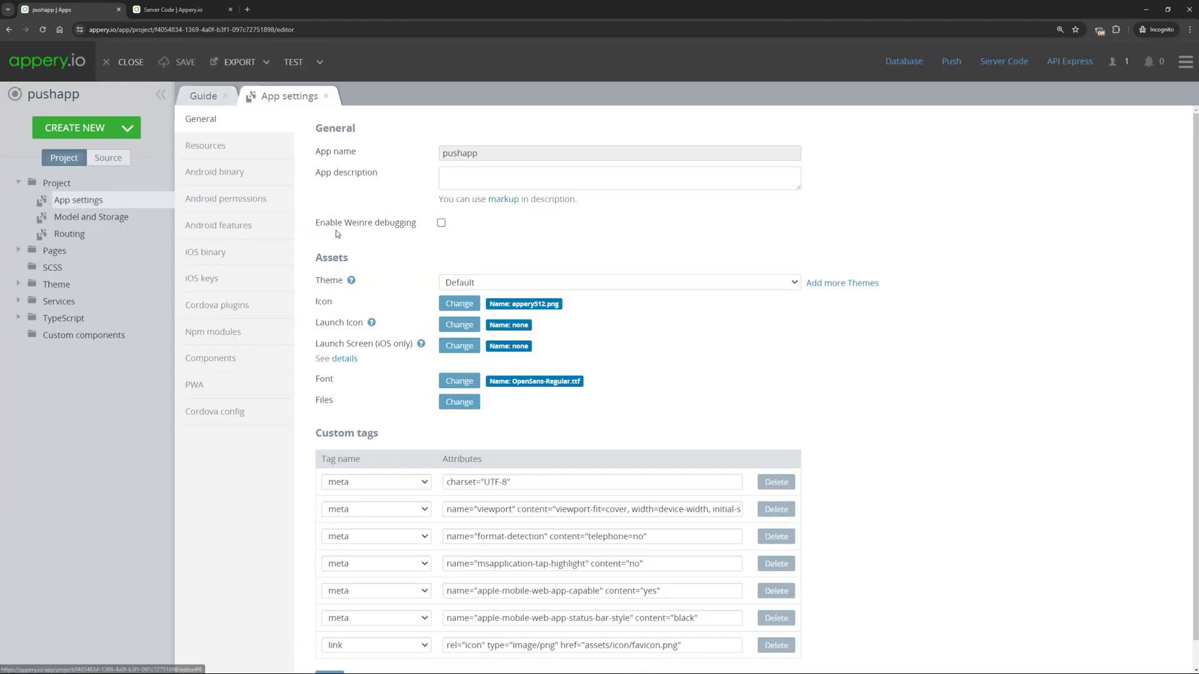
left_click(232, 251)
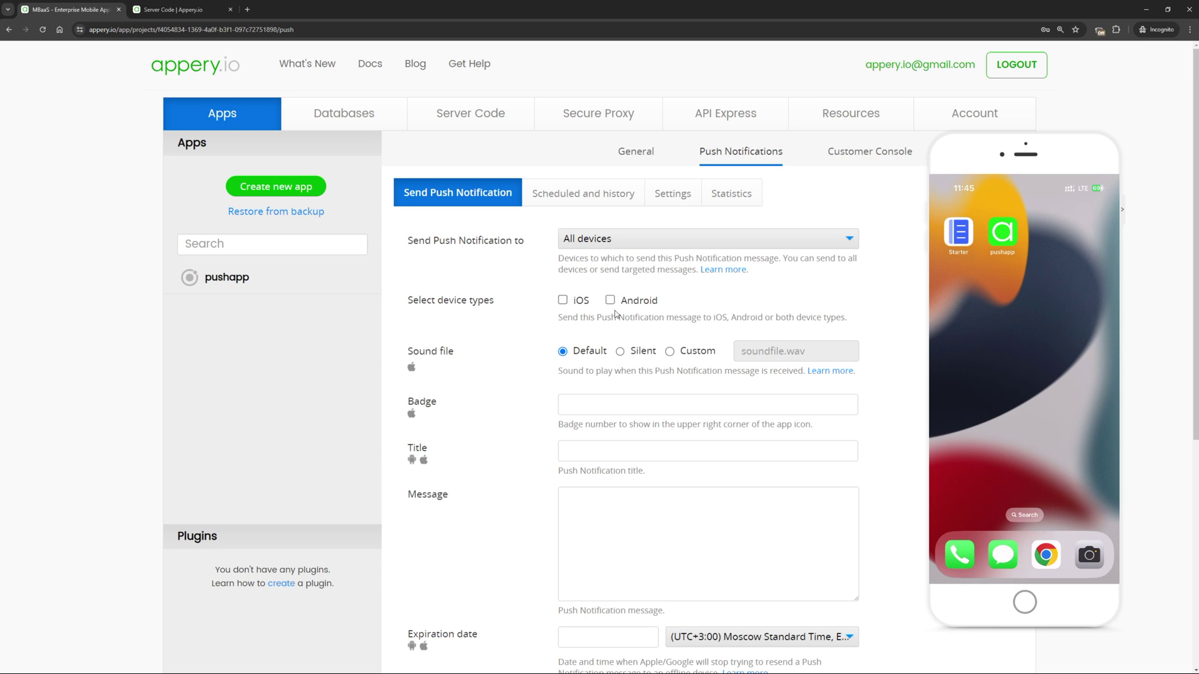
Send a push notification to iOS devices with badge 3, title "test" and message "test".
left_click(562, 300)
left_click(596, 409)
type("3")
left_click(605, 454)
type("test")
left_click(616, 522)
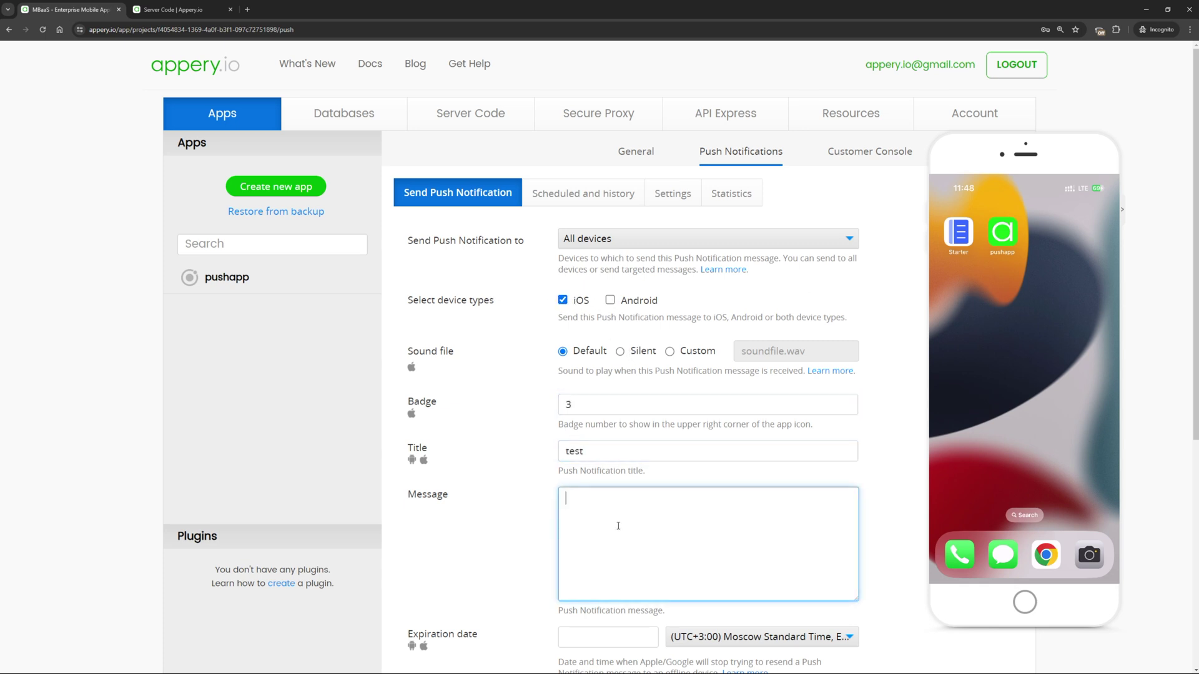
type("test")
scroll(689, 512, "down", 5)
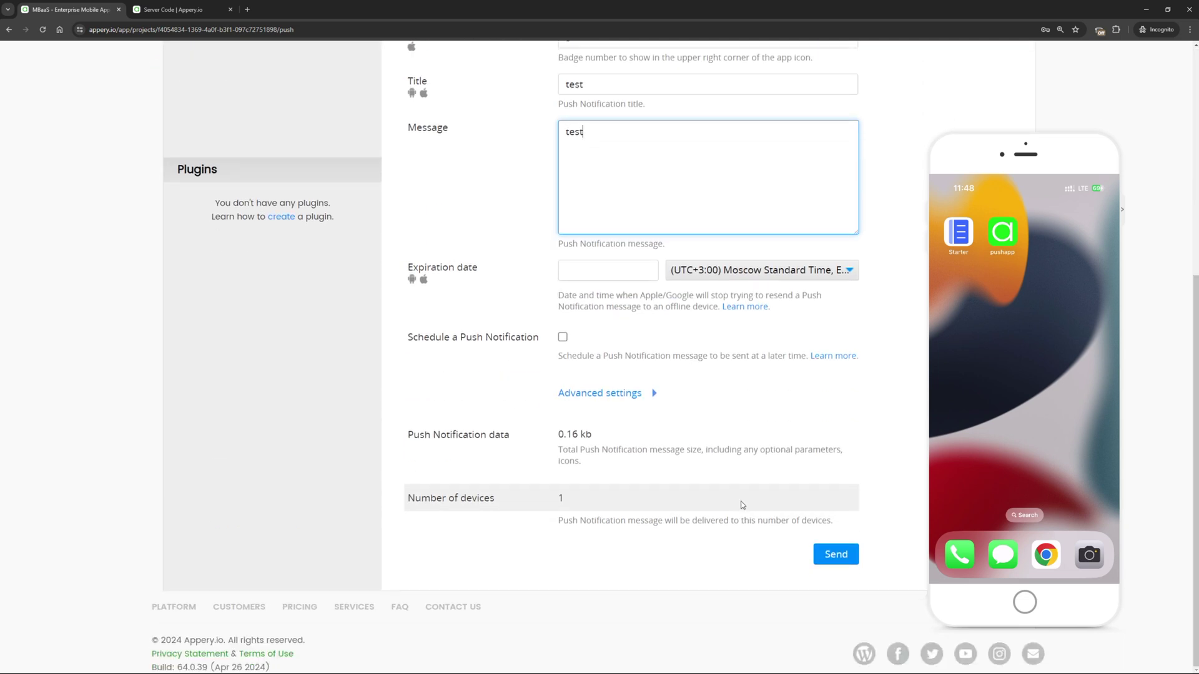
left_click(840, 554)
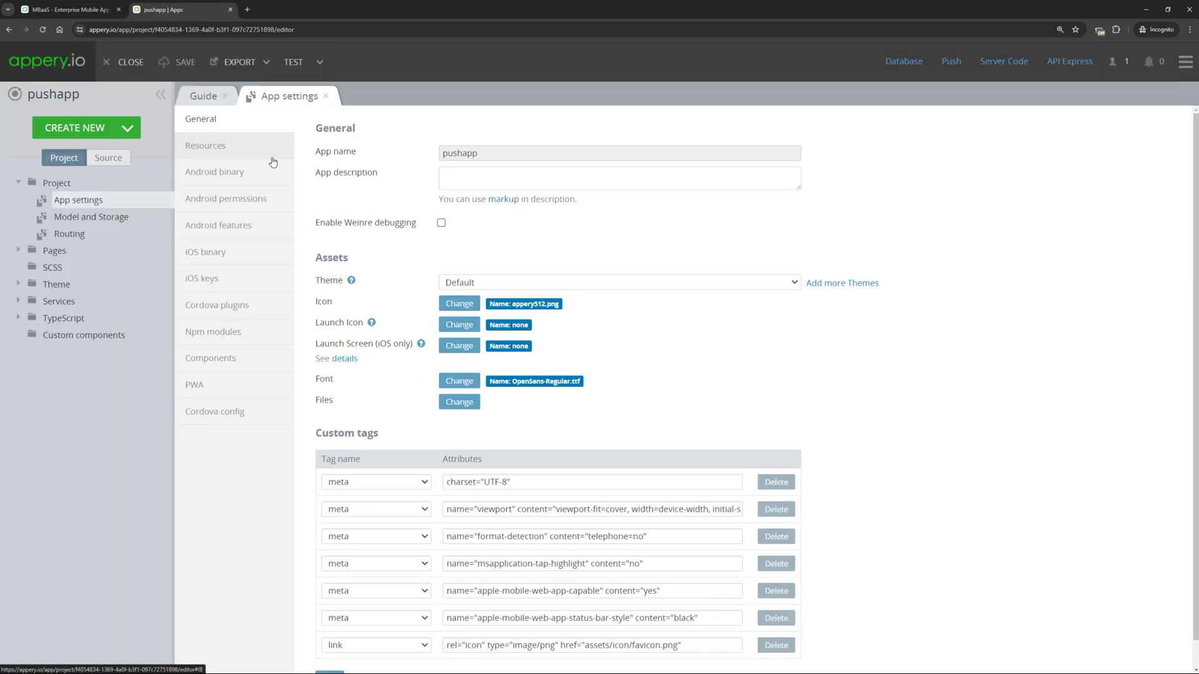
On the project's app page, add a Run TypeScript action for the page's Push notification event.
left_click(153, 250)
left_click(61, 267)
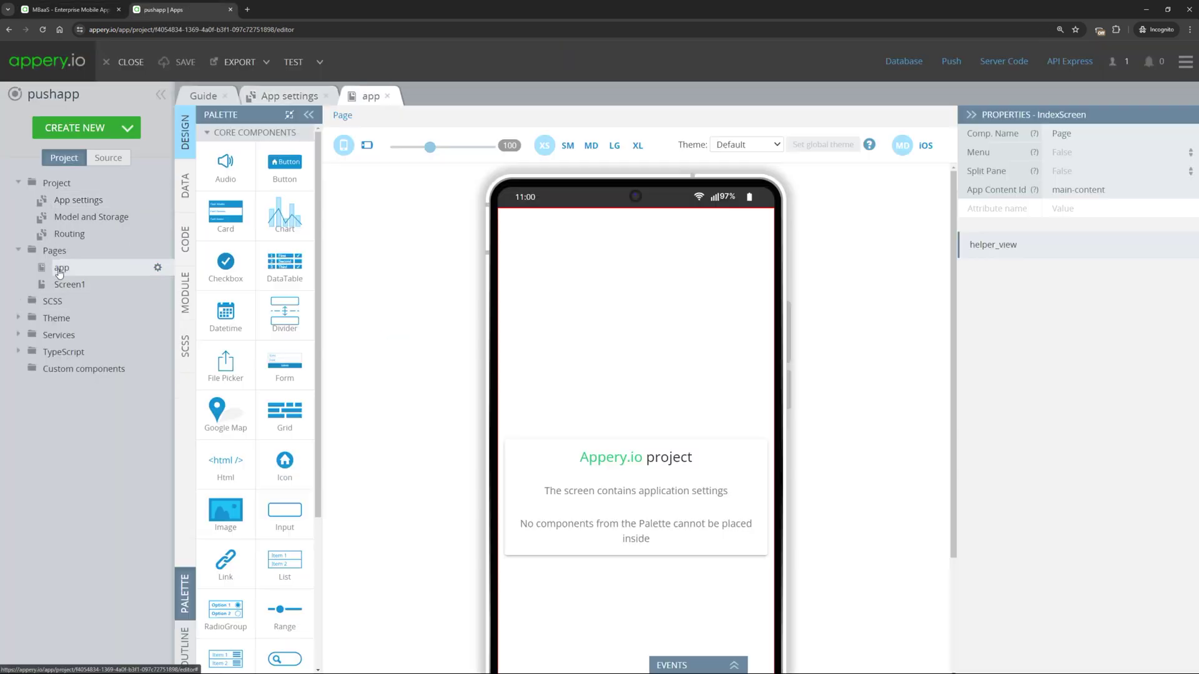
left_click(700, 666)
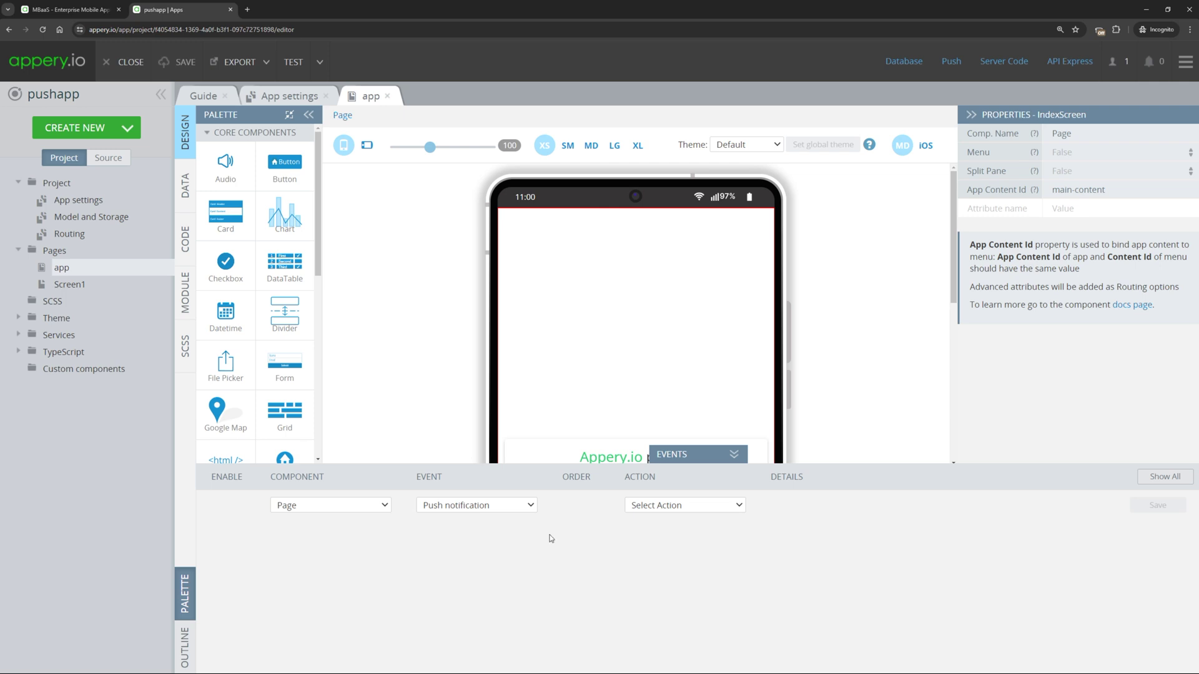
left_click(697, 506)
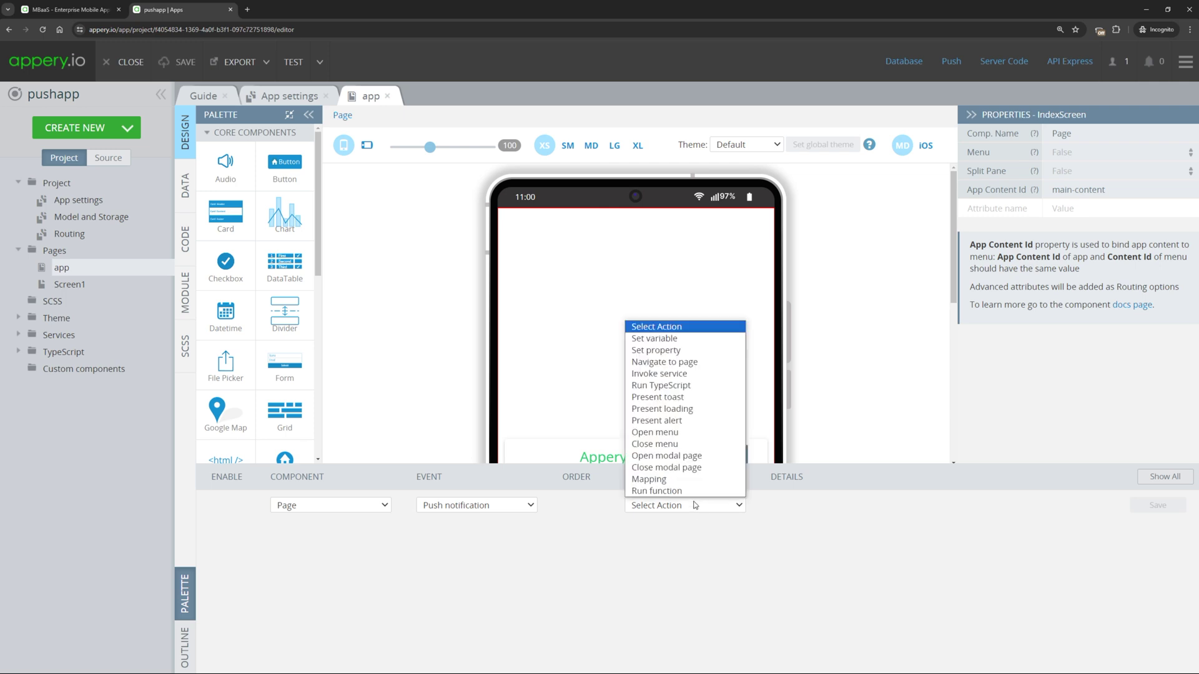
left_click(673, 387)
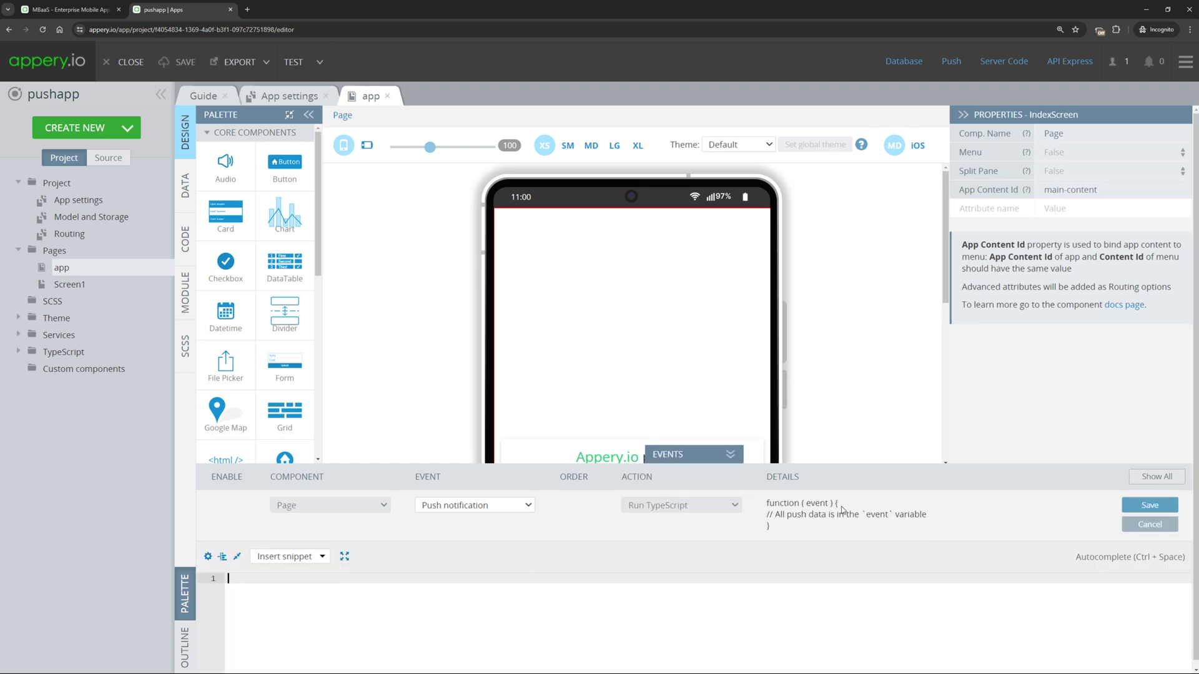
Enter this.$a.alert(JSON.stringify(event)) as the action's code, and save the action and the project.
type("this.$a.alert(JSON.stringify(event))")
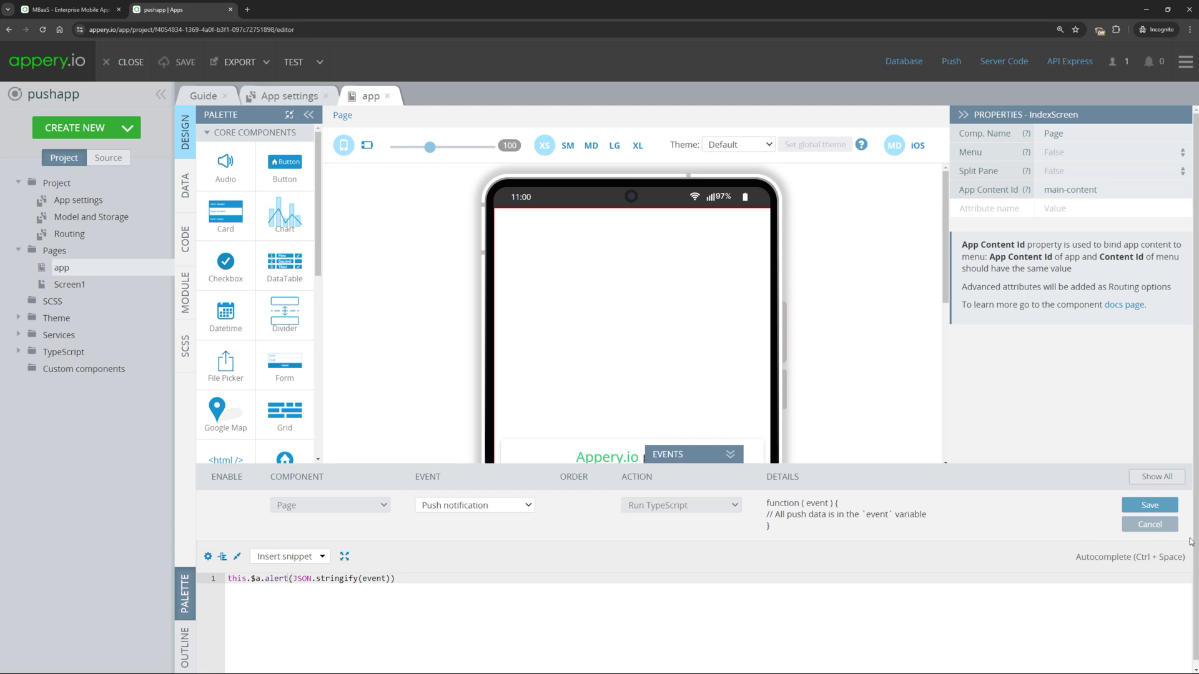
left_click(1155, 512)
left_click(179, 63)
Return to the push notification form and send the same test notification again.
key("ctrl+Page_Up")
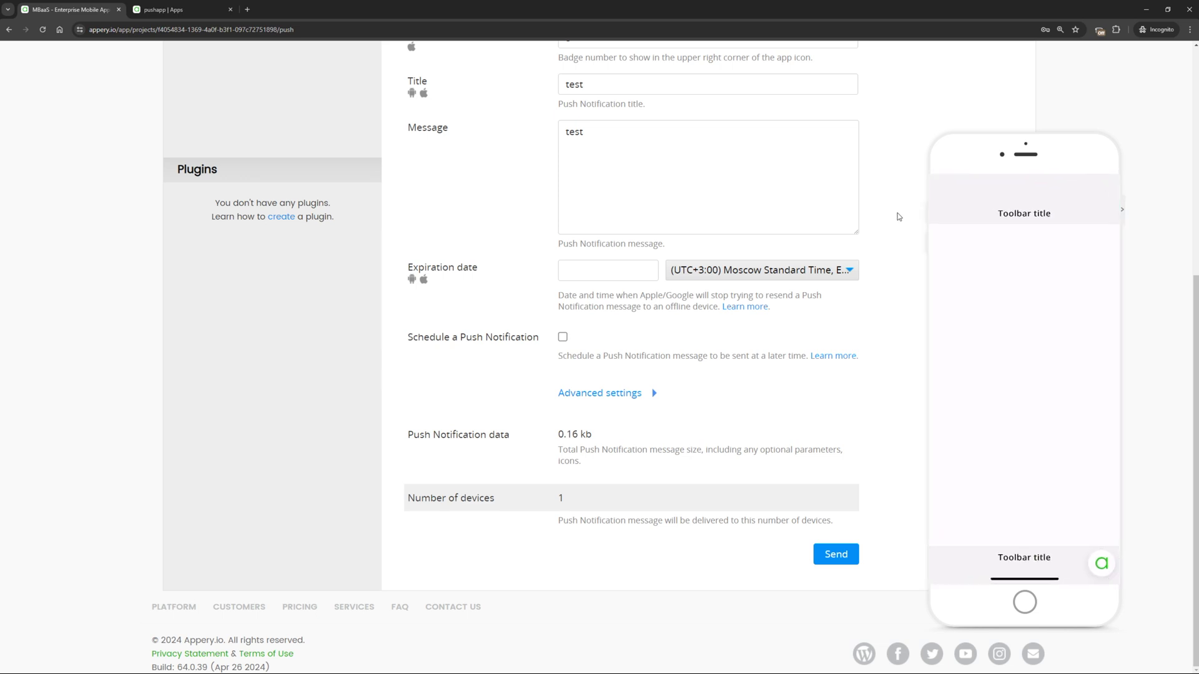
left_click(1103, 564)
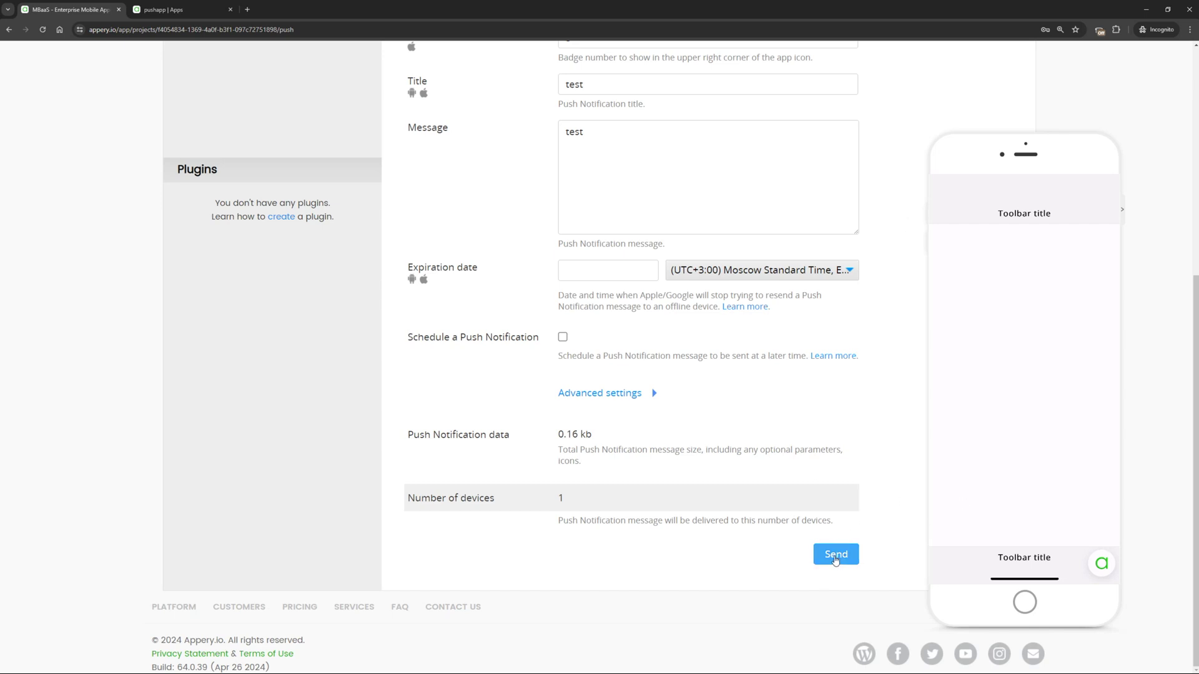
left_click(835, 560)
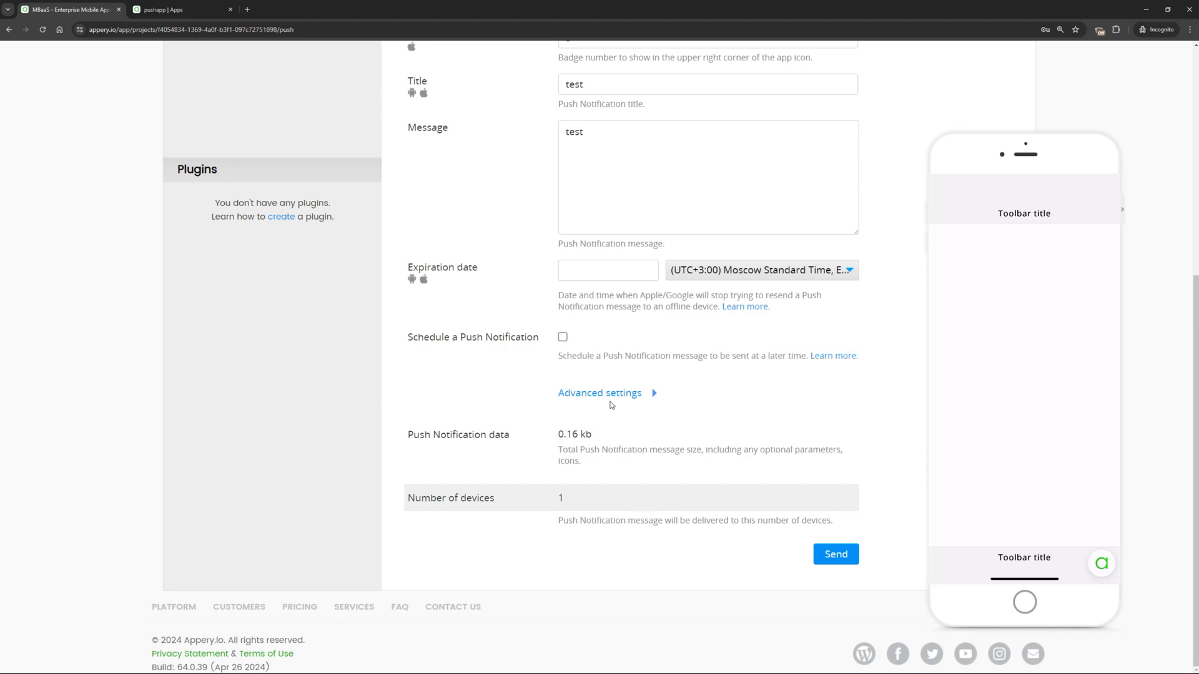
Add custom data to the push notification in the advanced settings, with key "page" and value "Screen2".
left_click(618, 394)
scroll(687, 386, "down", 1)
scroll(687, 387, "down", 3)
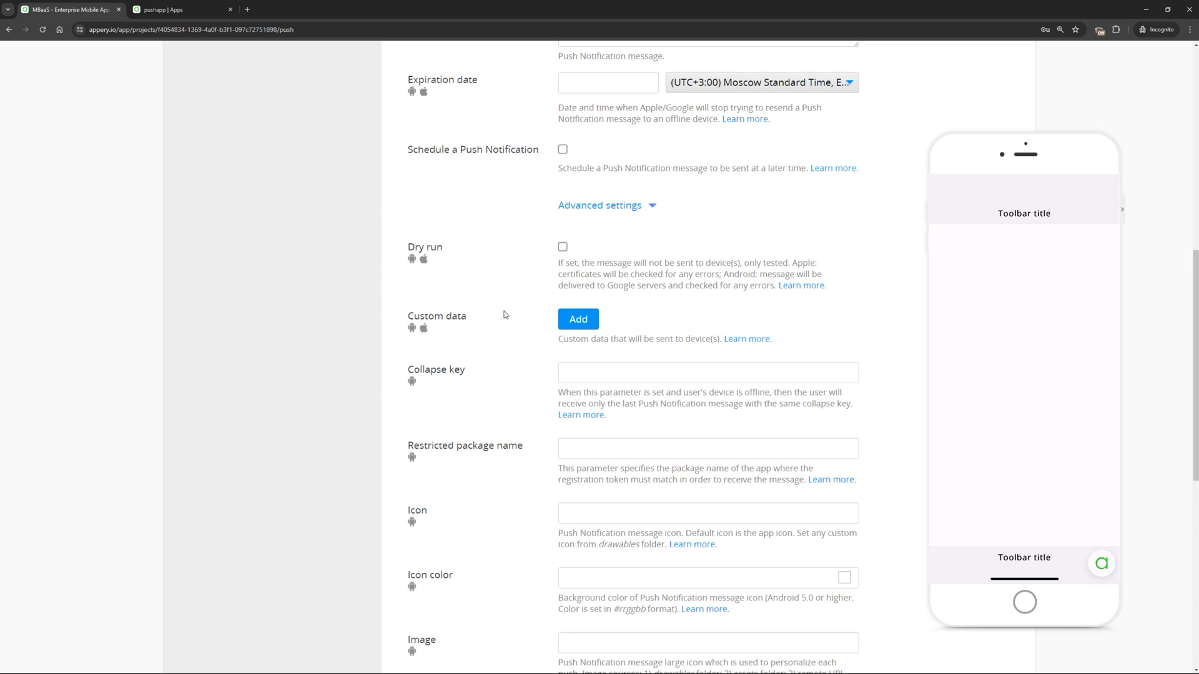
left_click(581, 319)
left_click(597, 369)
type("page")
left_click(768, 372)
type("Screen2")
Send the notification with its custom data and collapse the advanced settings.
scroll(812, 339, "down", 5)
scroll(806, 337, "down", 3)
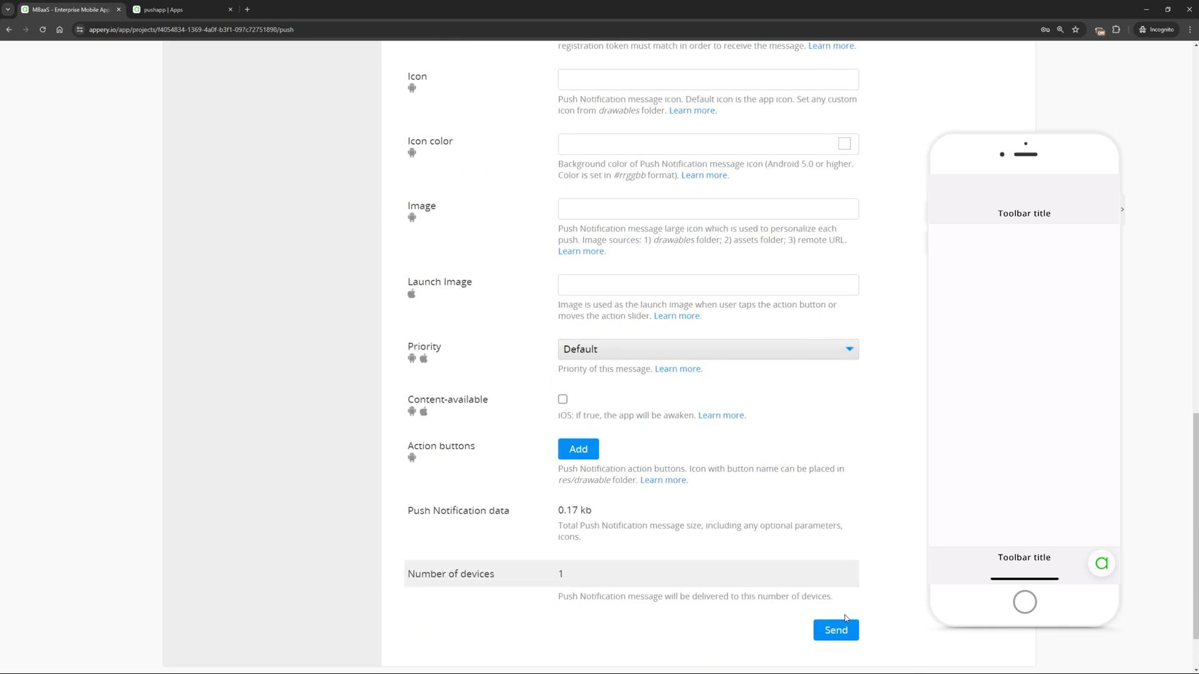
left_click(844, 635)
scroll(730, 300, "up", 15)
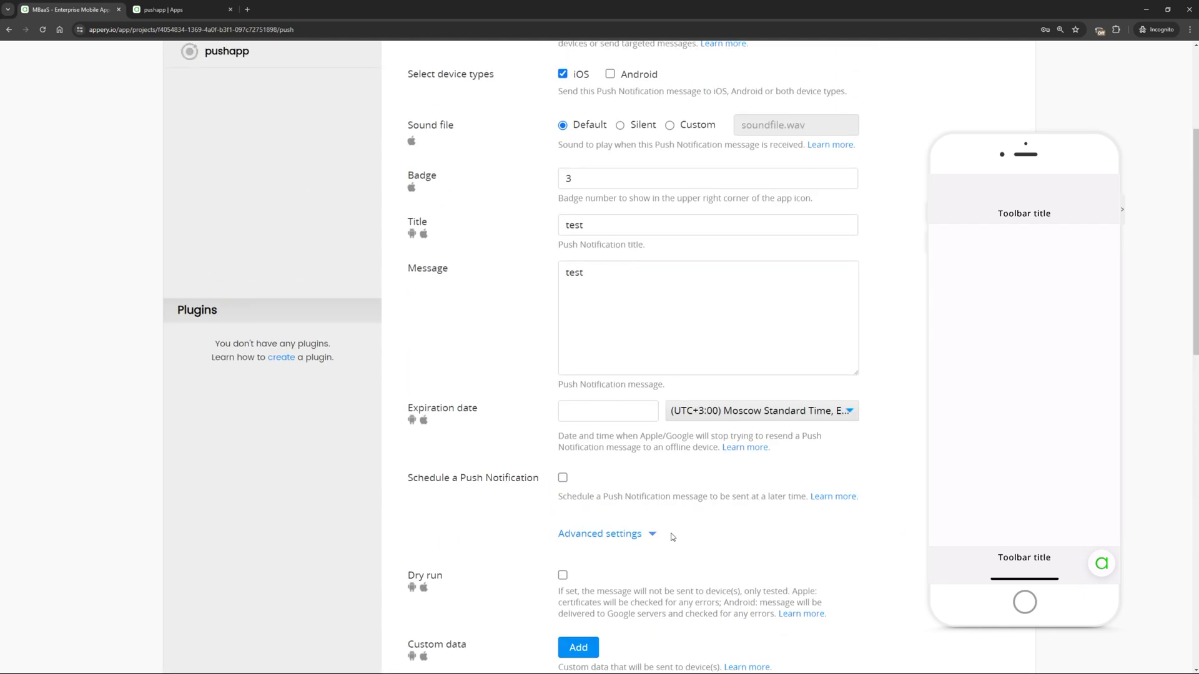
left_click(652, 536)
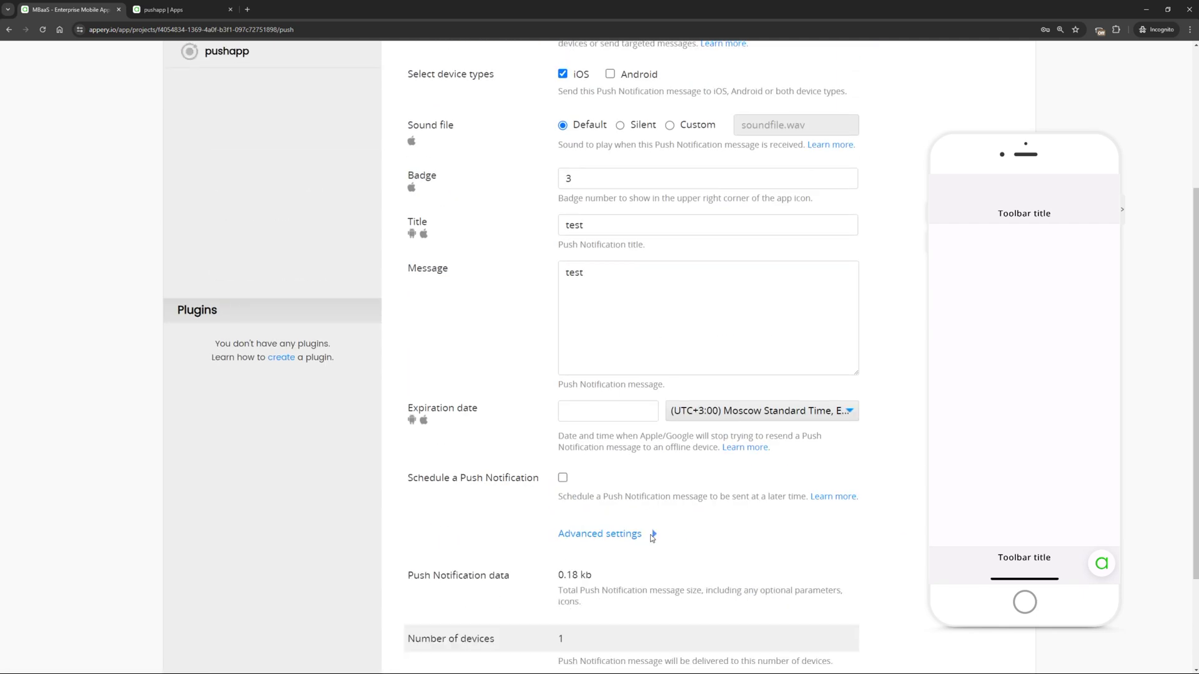
scroll(625, 423, "up", 4)
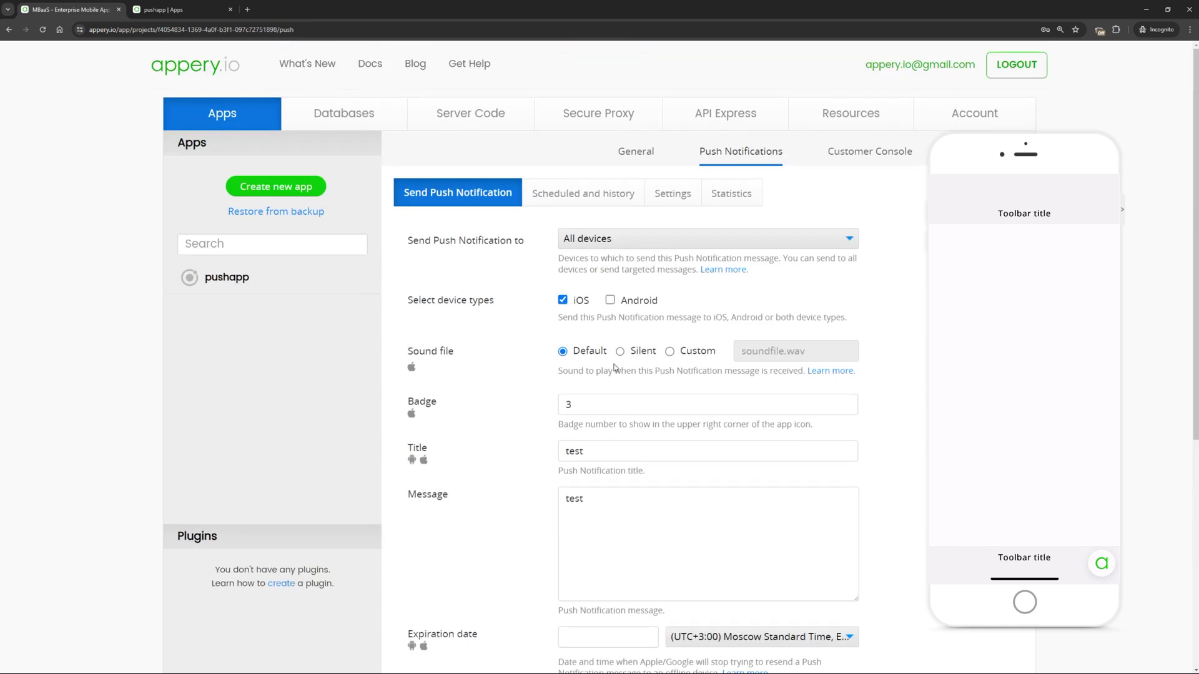
Create a new Server Code script and name it sendpush.
left_click(471, 113)
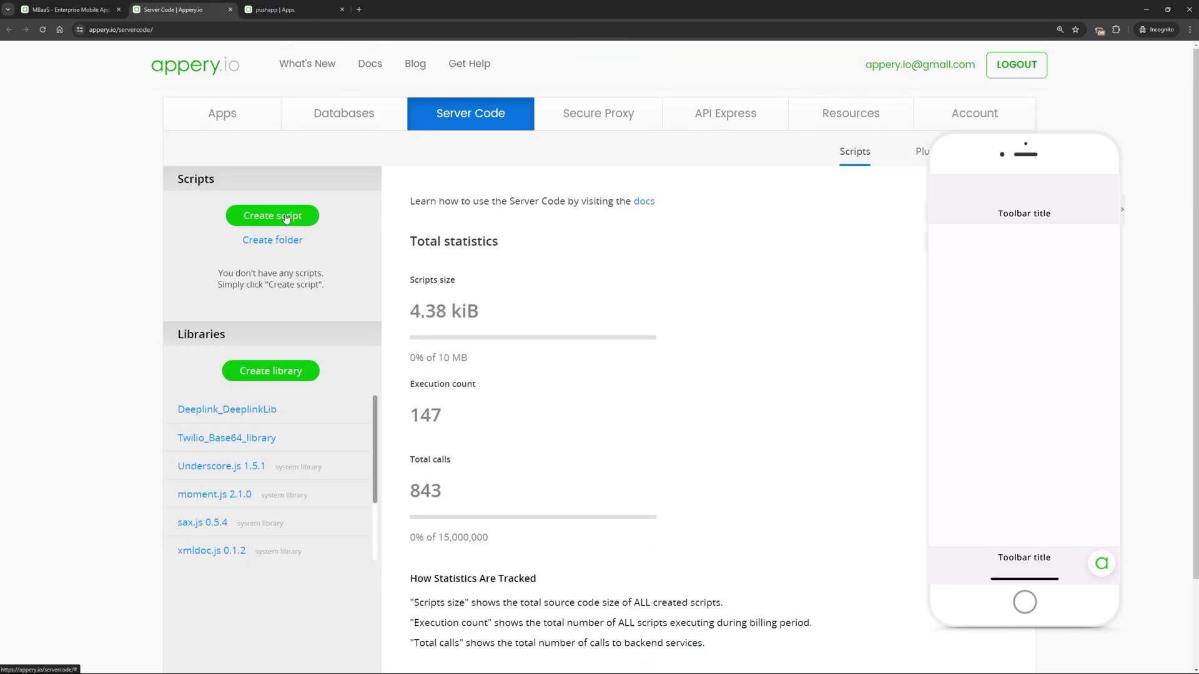
left_click(286, 216)
left_click(373, 247)
type("sendpush")
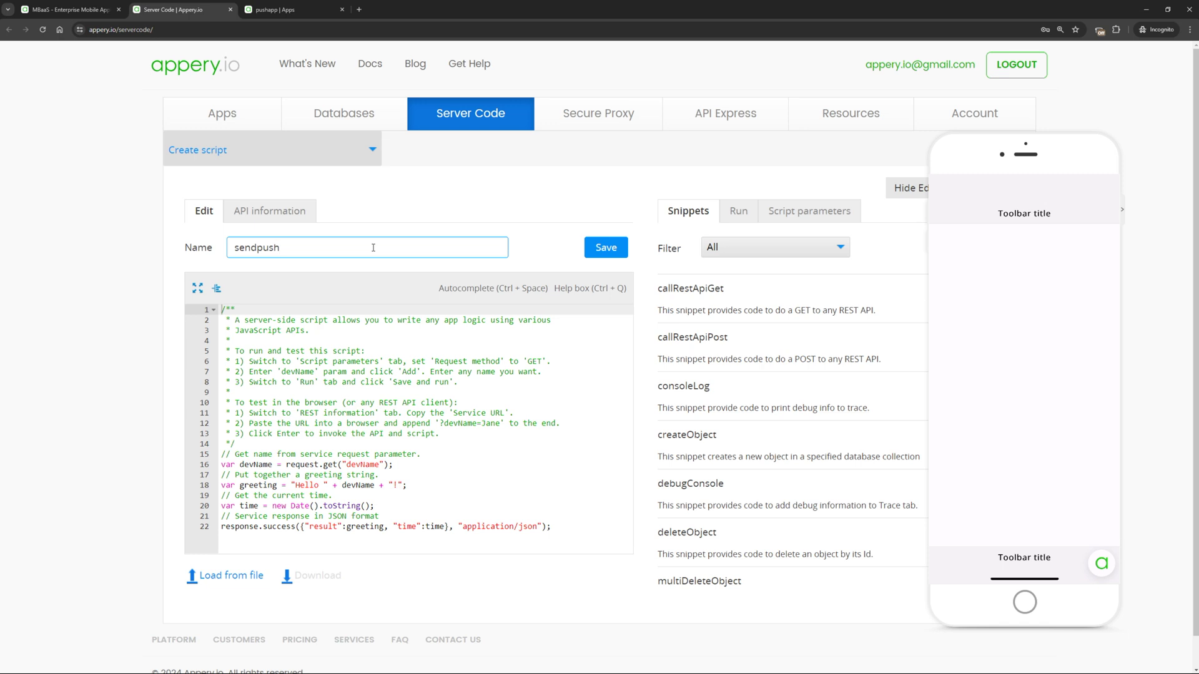
Replace the sendpush script's default code with the sendPushNotification snippet.
left_click(494, 385)
key("ctrl+a")
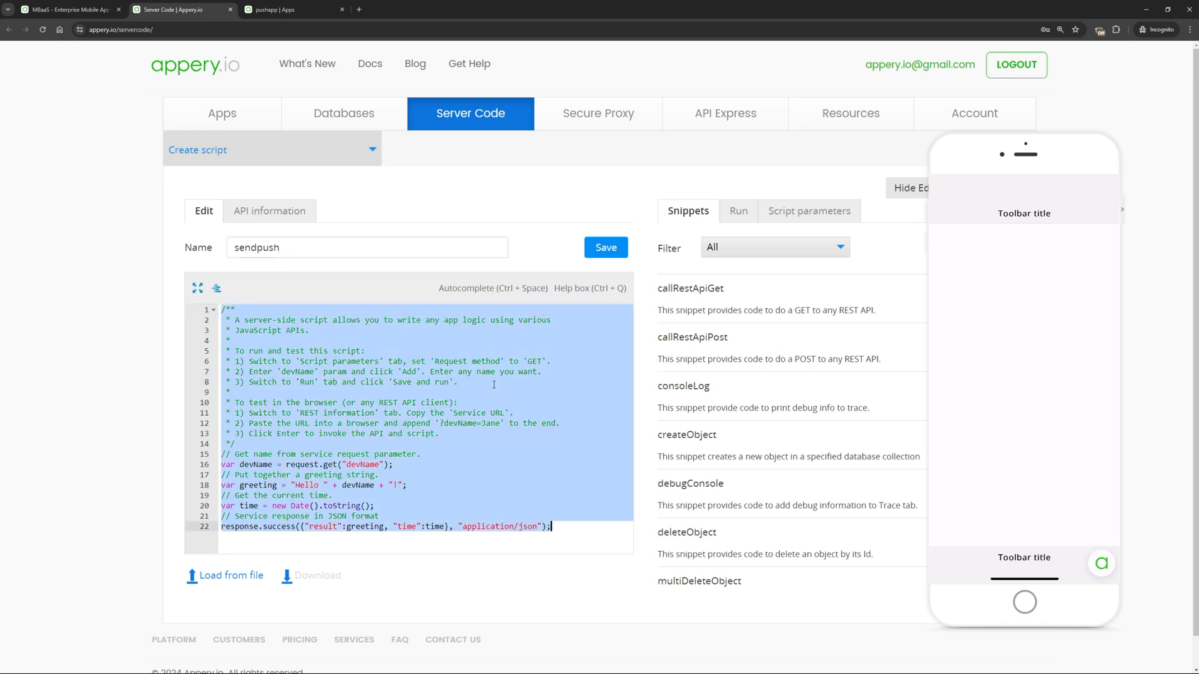
key("BackSpace")
scroll(740, 507, "down", 6)
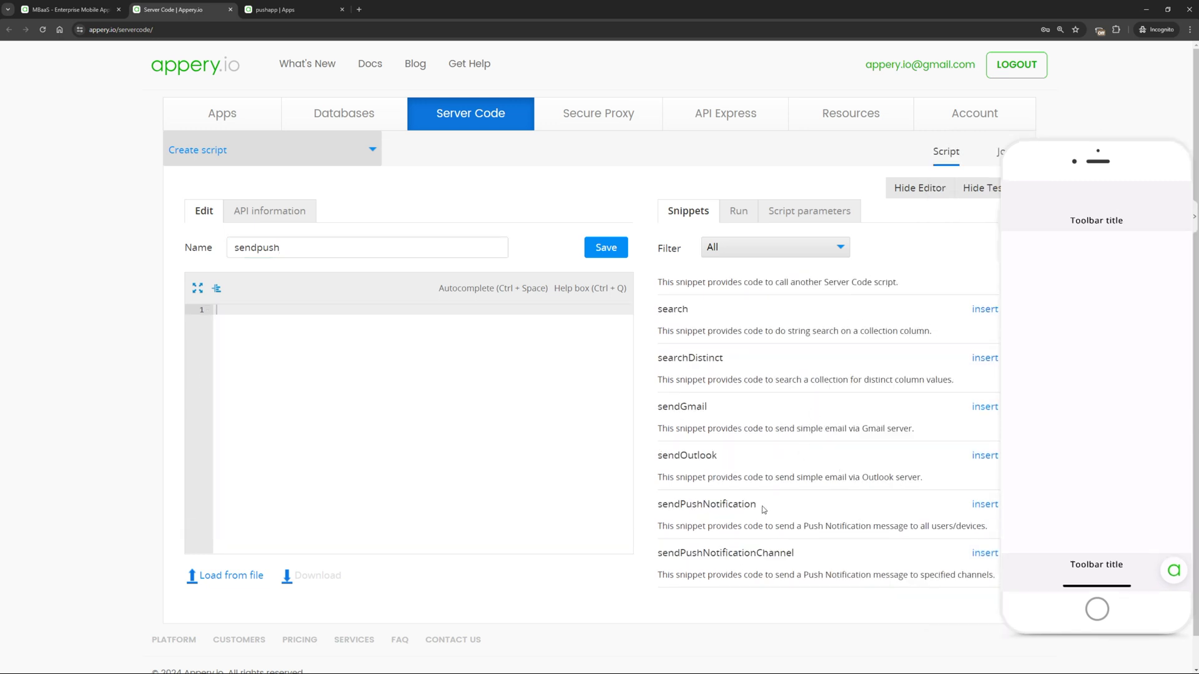
left_click(981, 504)
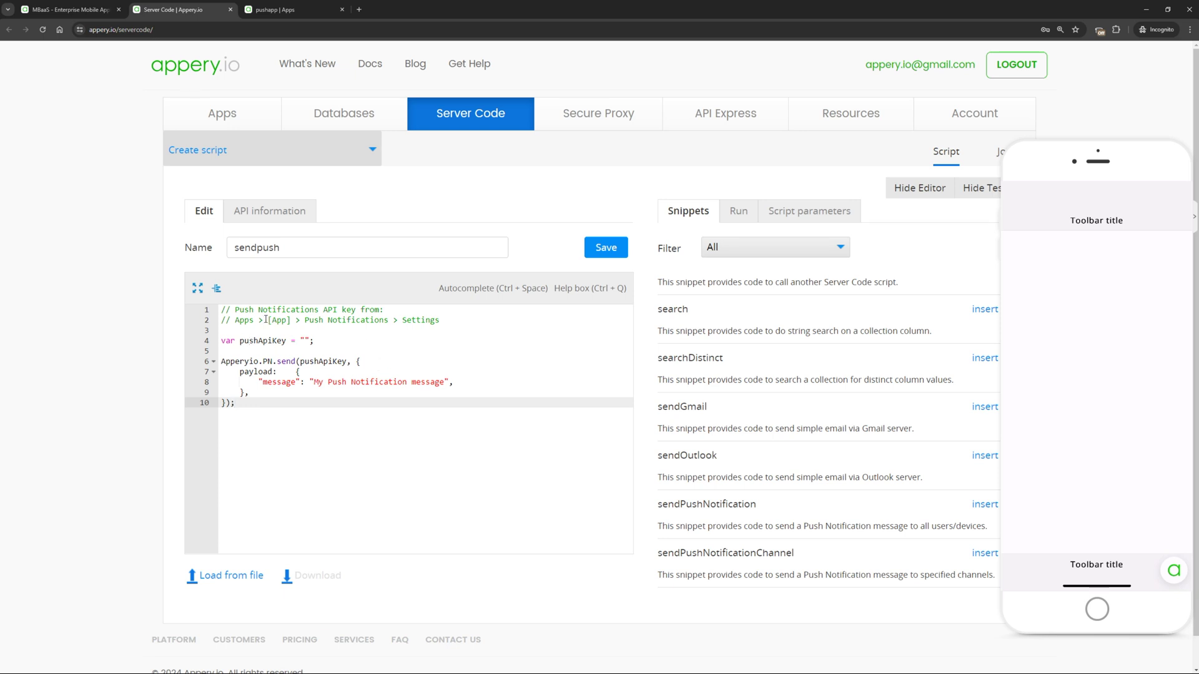
Paste the app's Push API key from its push settings into the script's pushApiKey variable, and save and run the script.
left_click(76, 6)
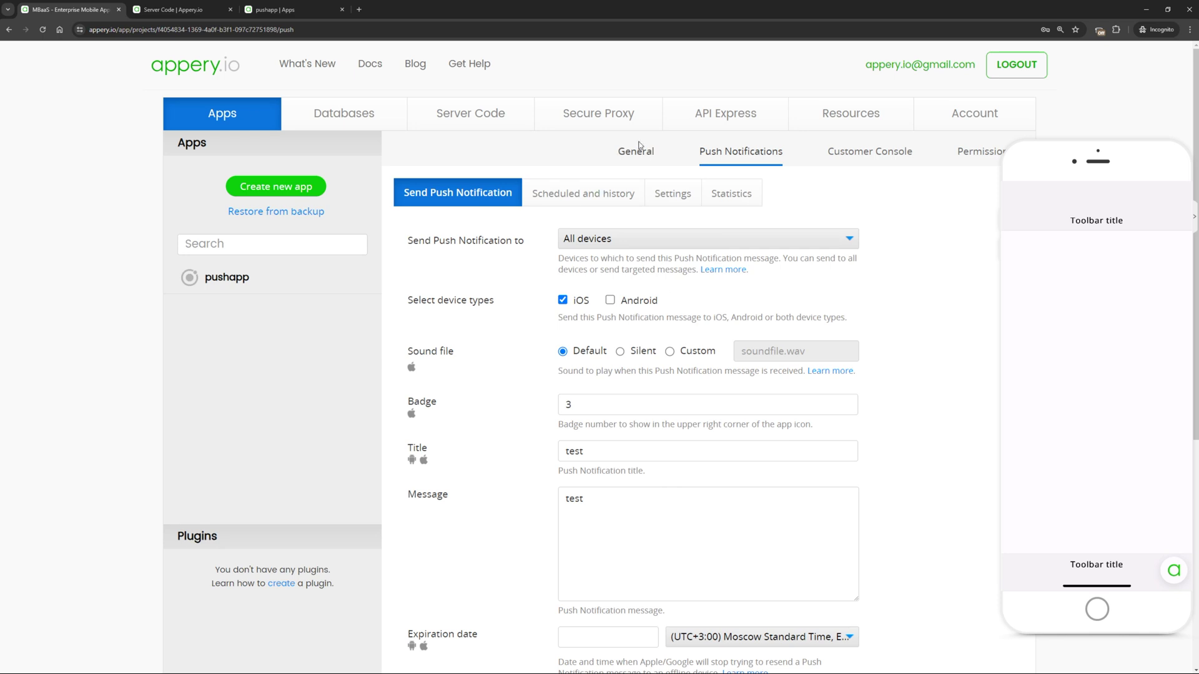
left_click(674, 194)
mouse_move(470, 331)
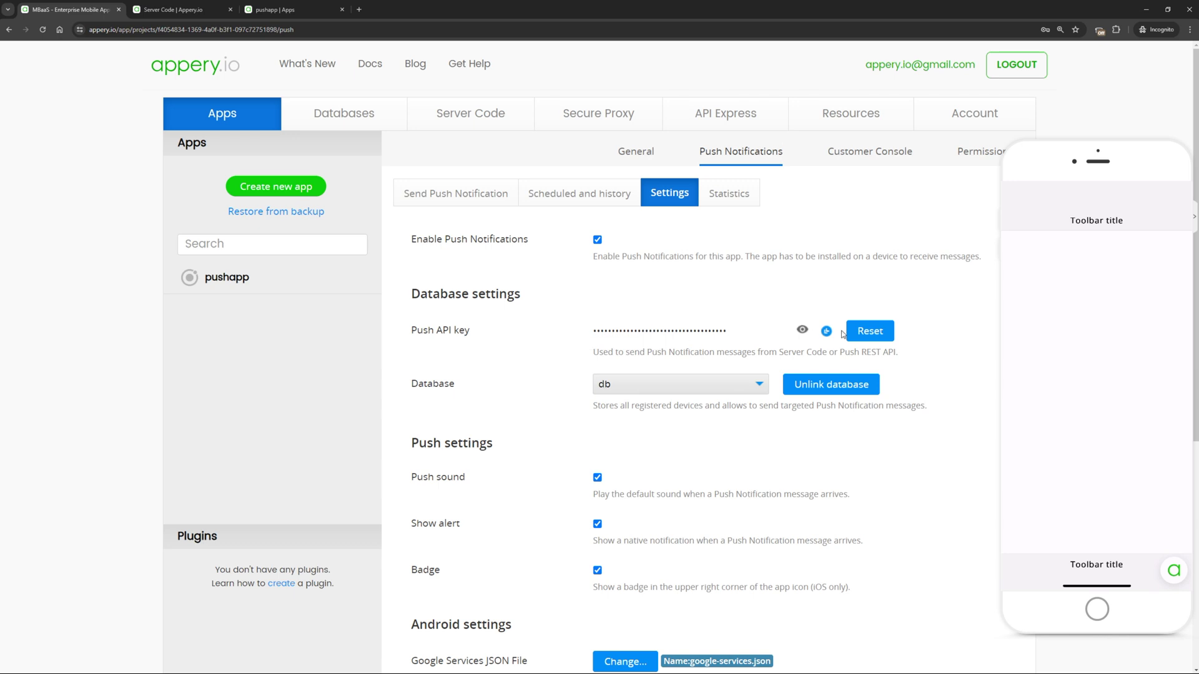
left_click(175, 8)
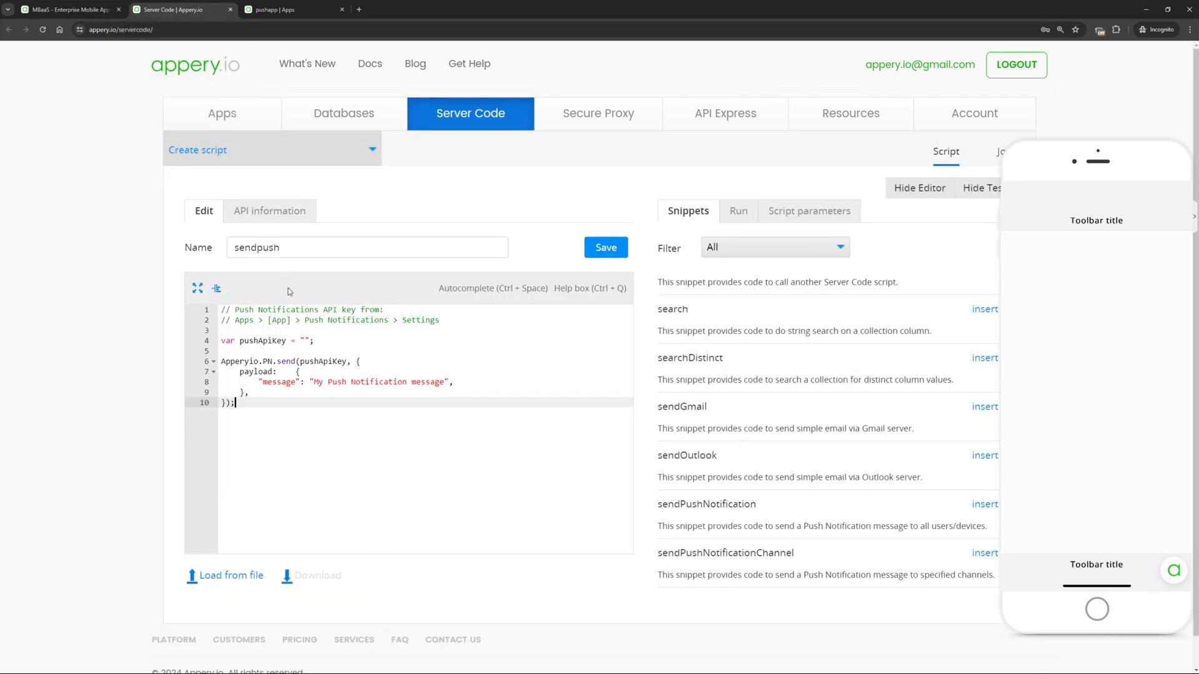
left_click(306, 340)
key("ctrl+v")
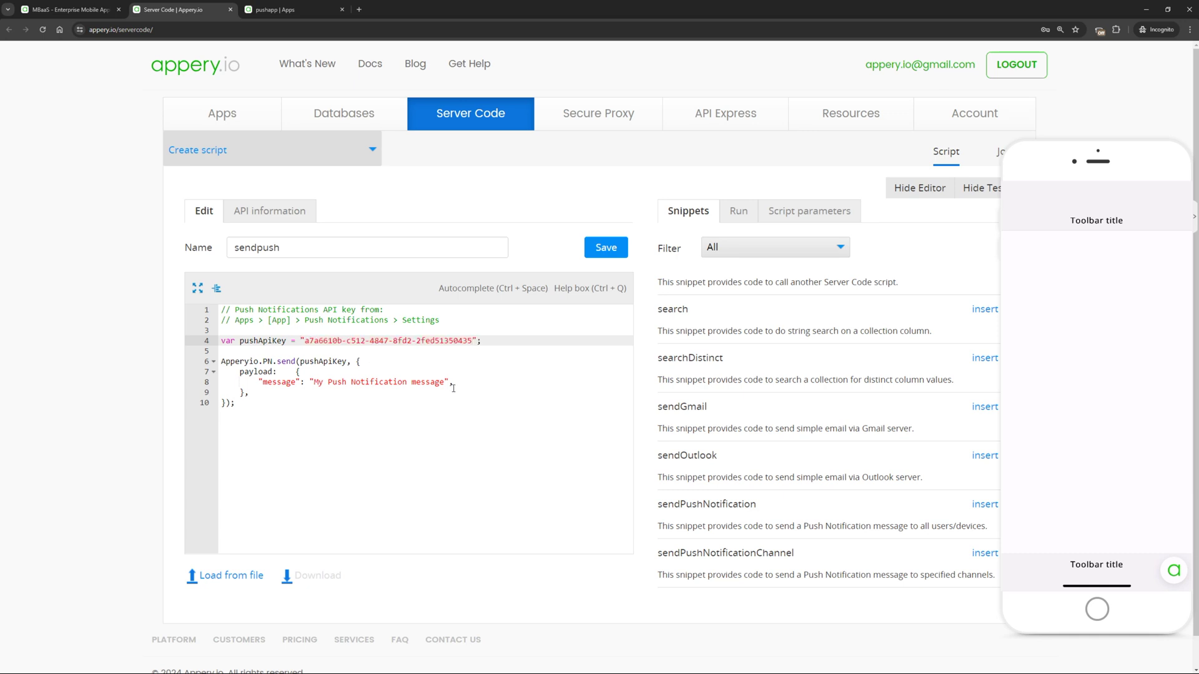
left_click(735, 212)
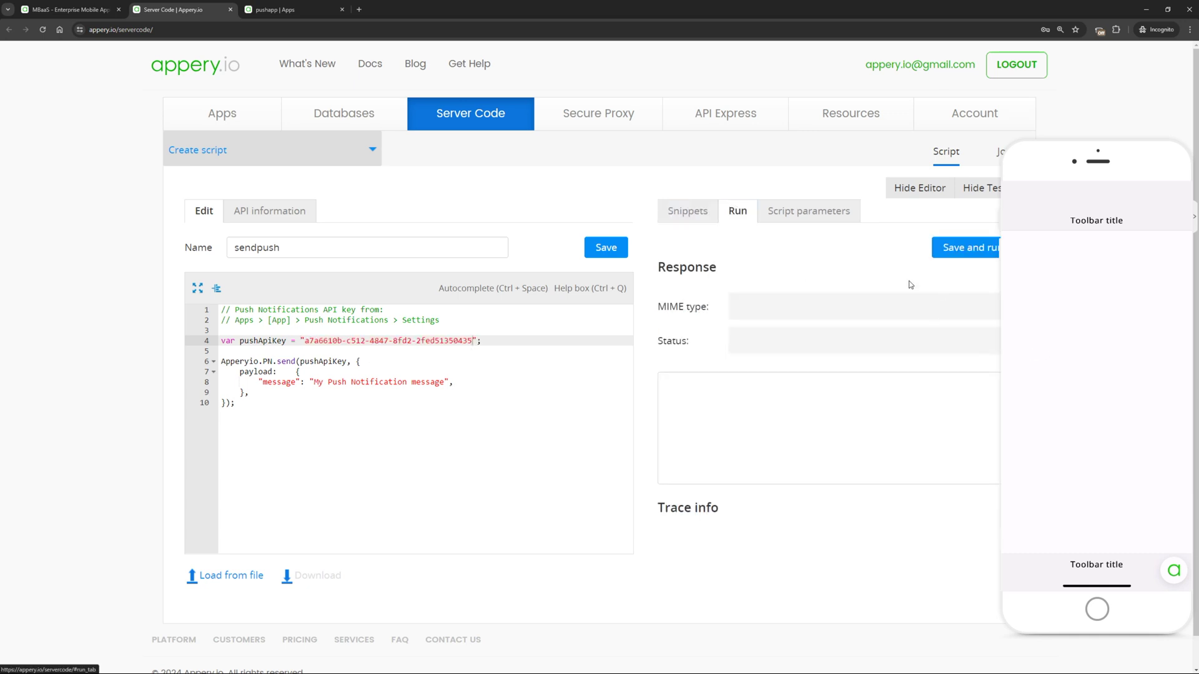
left_click(967, 250)
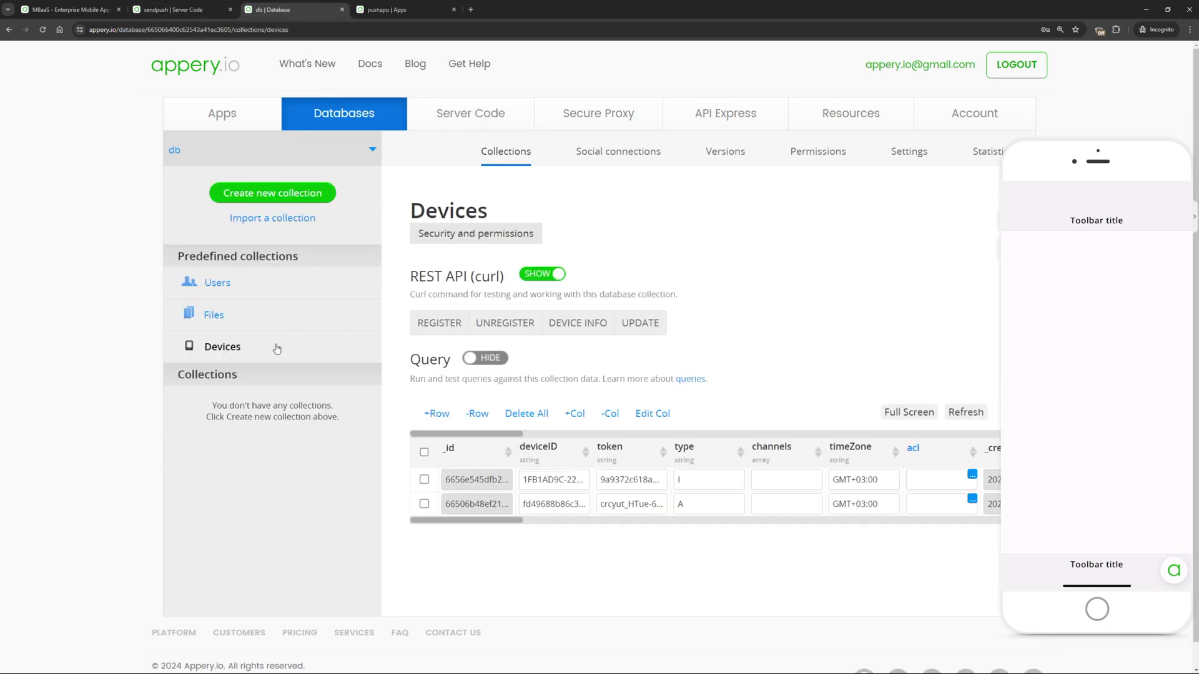
Copy the deviceID of the type I device from the db database's Devices collection.
left_click(556, 480)
left_click(693, 321)
Open the docs API Reference page for the send method of the Server Code Push Notifications API.
middle_click(459, 235)
left_click(503, 10)
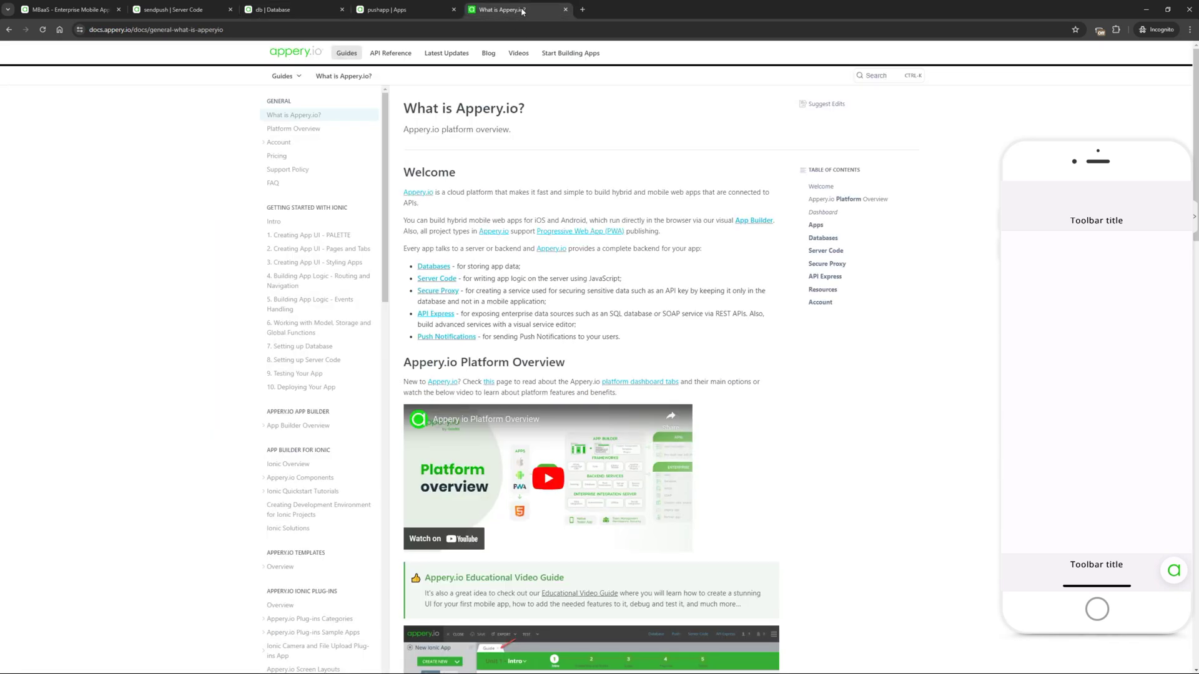
left_click(393, 56)
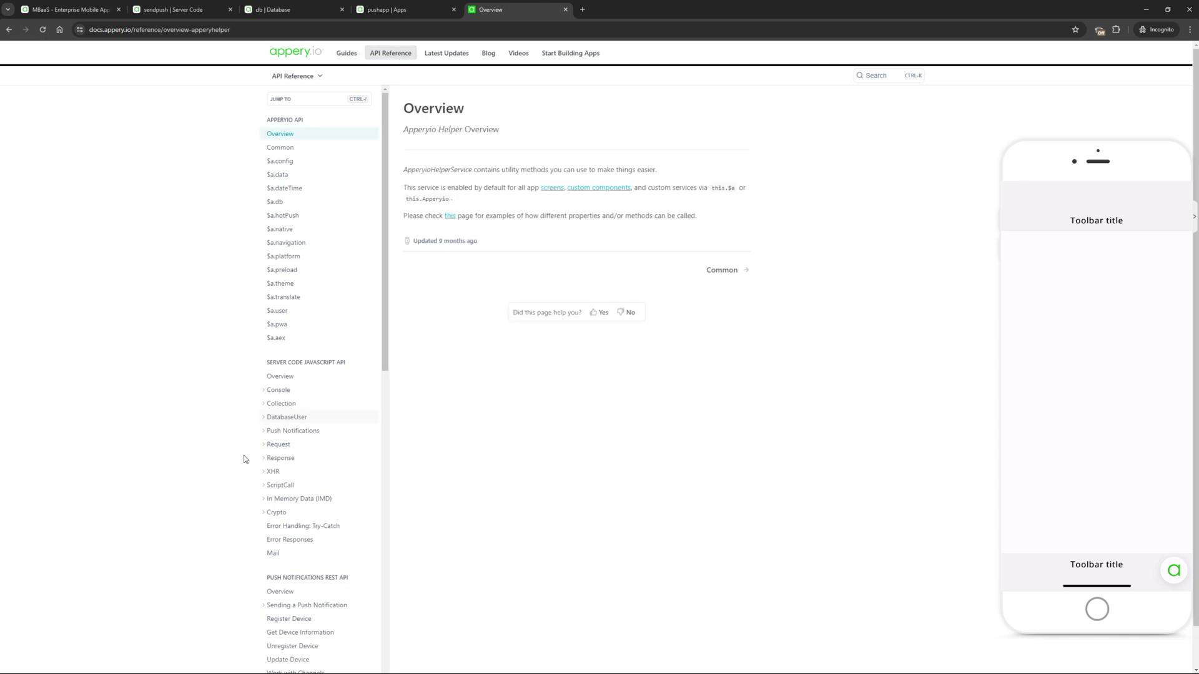
left_click(263, 432)
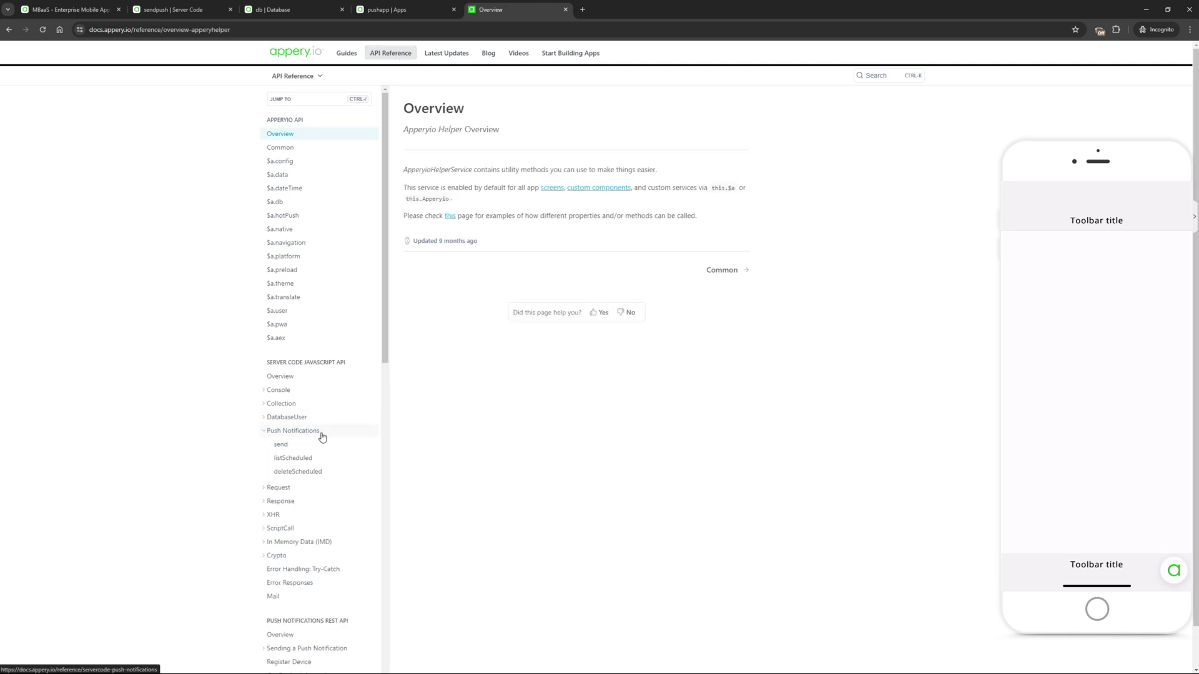
left_click(291, 448)
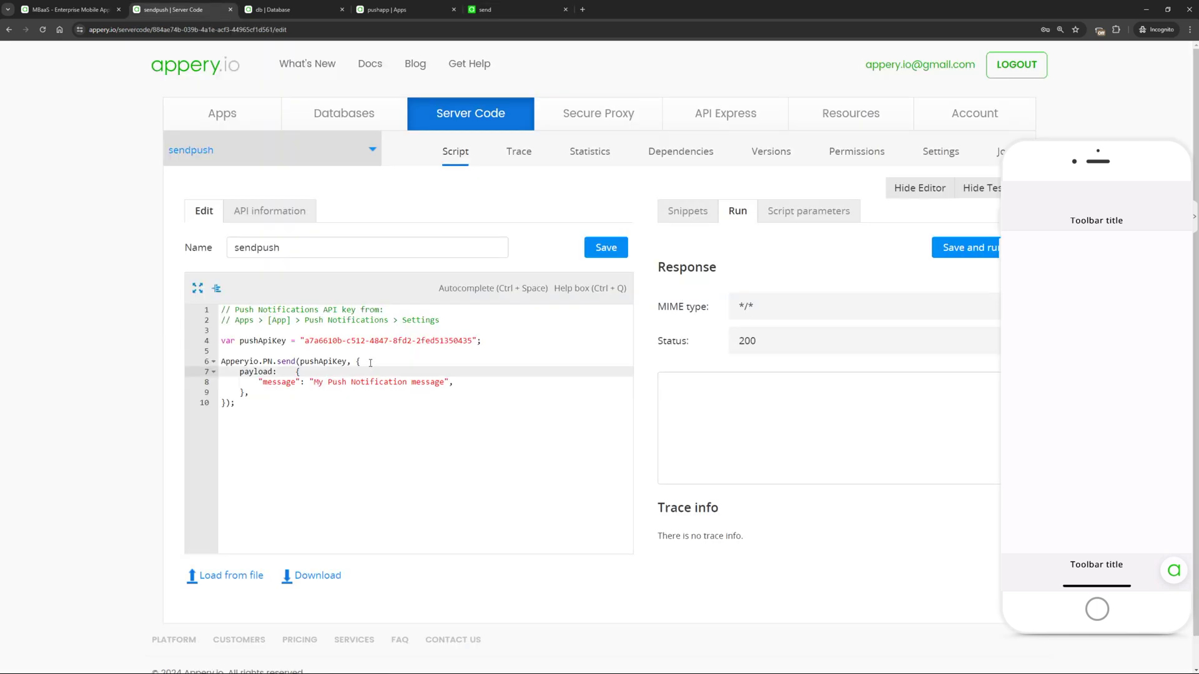
Add a filter line above the payload in the sendpush script that matches deviceID to the iOS device's ID.
left_click(372, 360)
key("Return")
type("filter: {\"deviceID\": \"1FB1AD9C-2218-49CA-AF7D-3089B86E4C50\"},")
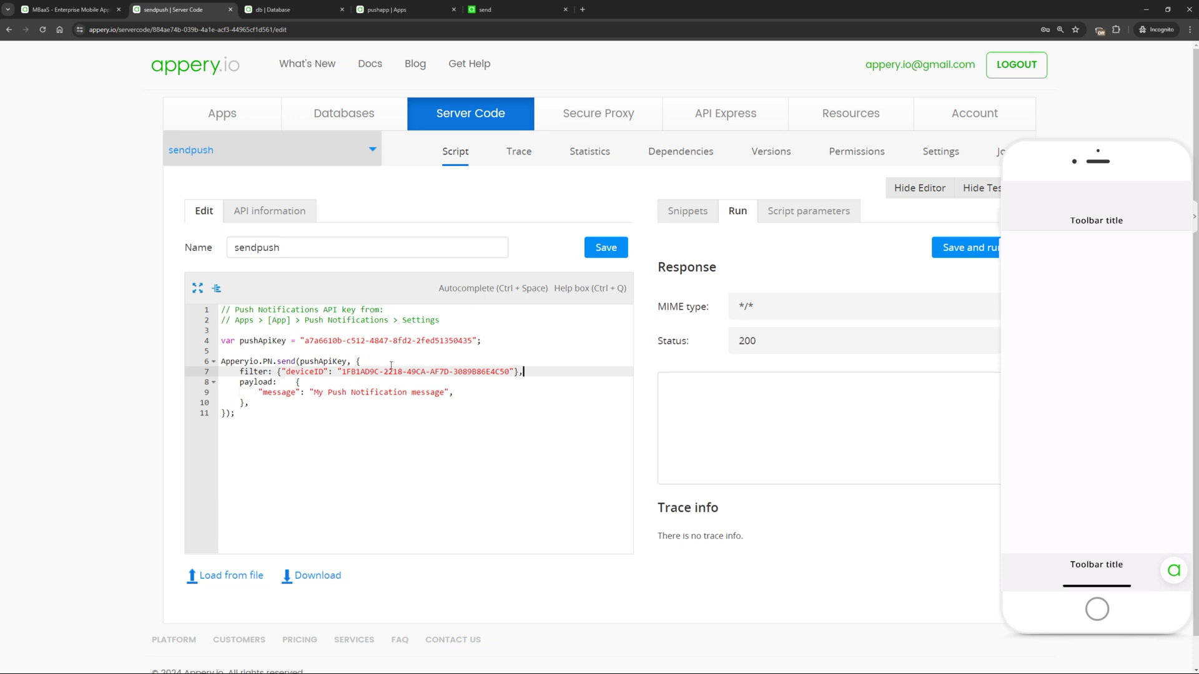
Check the iOS device's deviceID in the db database's Devices collection, and save and run the filtered sendpush script.
left_click(275, 9)
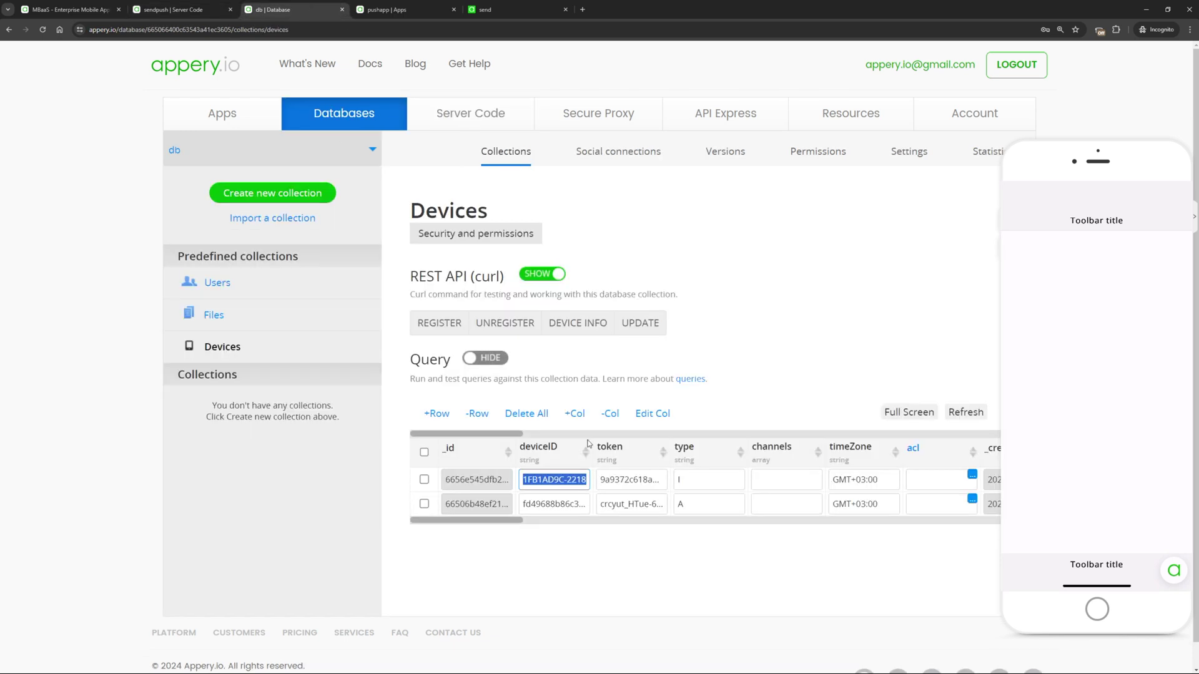
left_click(194, 9)
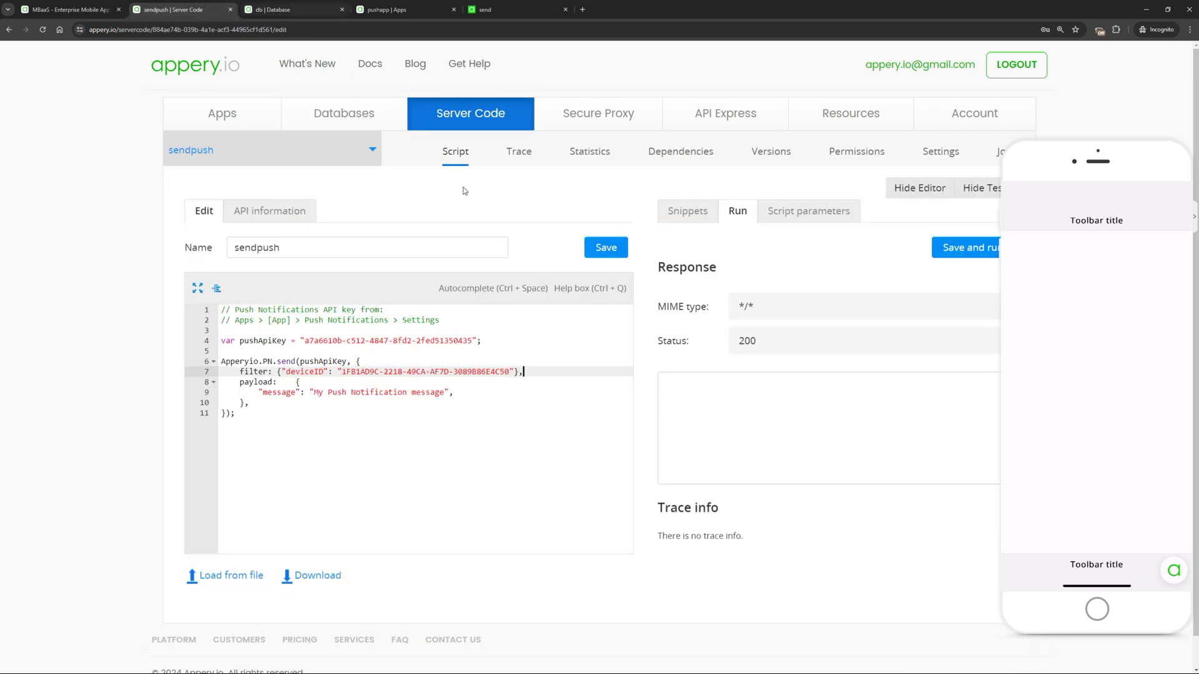
left_click(960, 250)
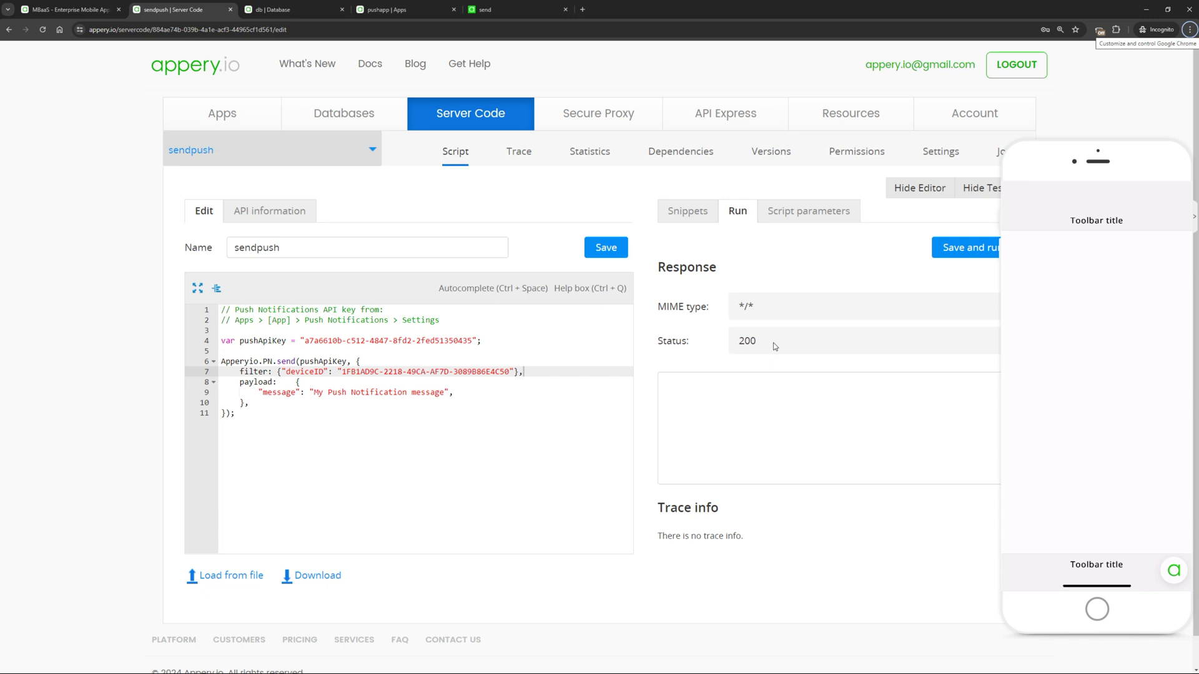
Create a new app from the App Starter template.
key("ctrl+shift+Tab")
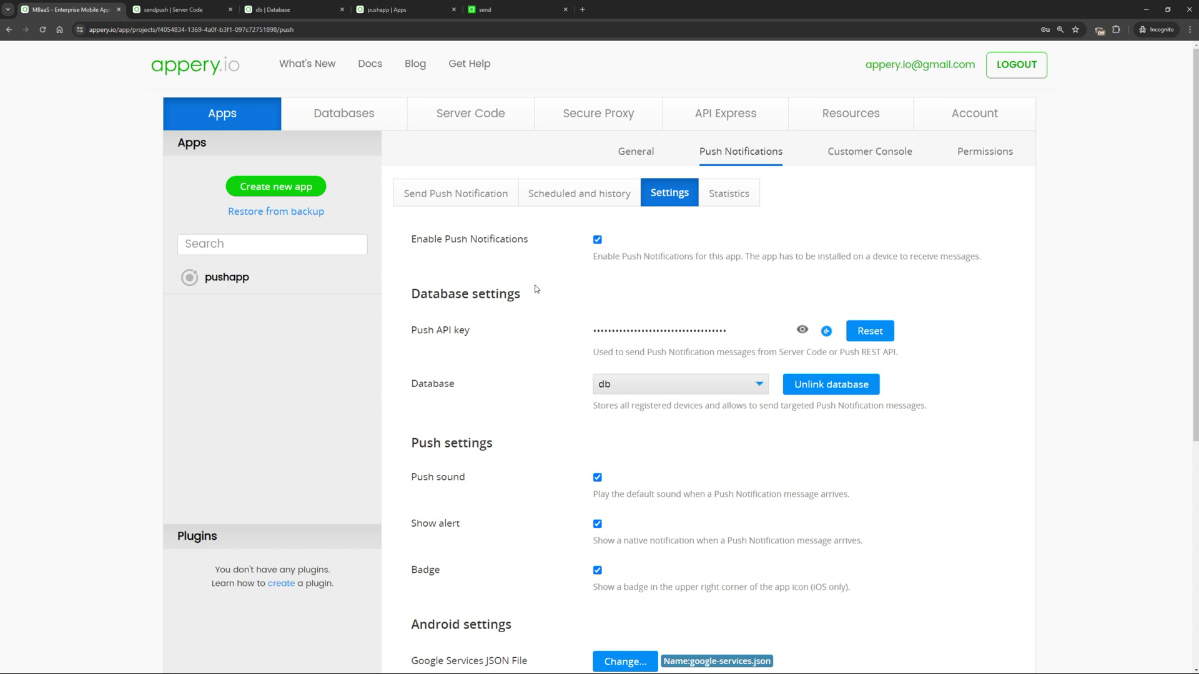
left_click(261, 189)
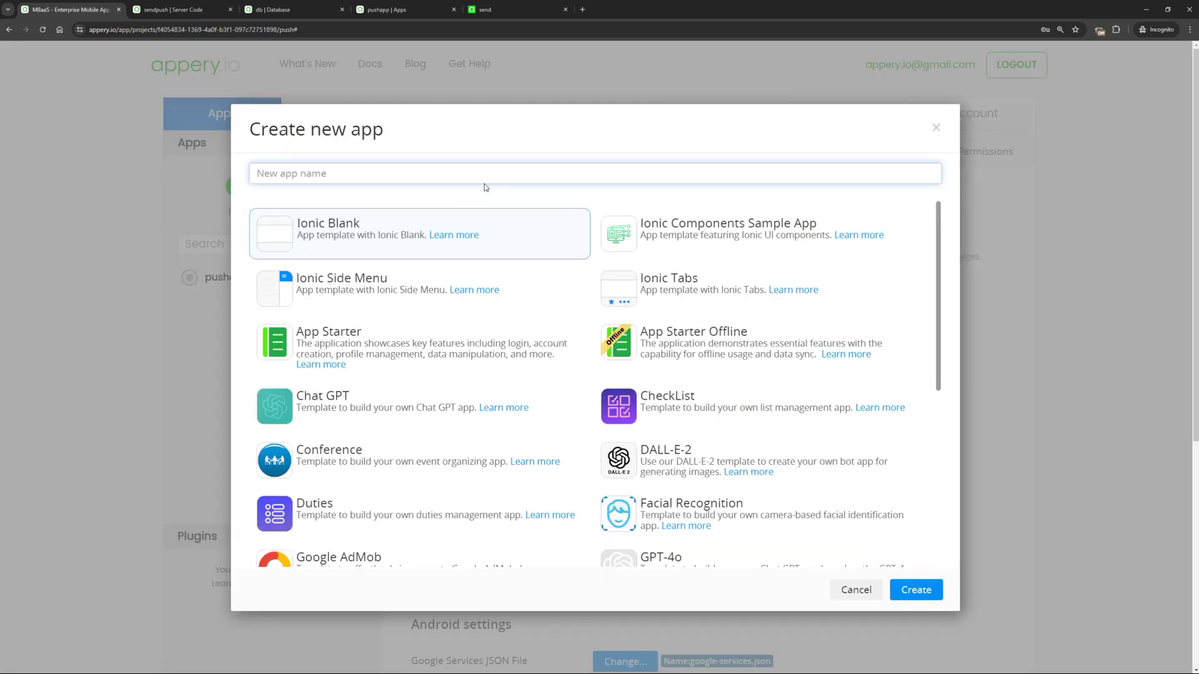
left_click(371, 350)
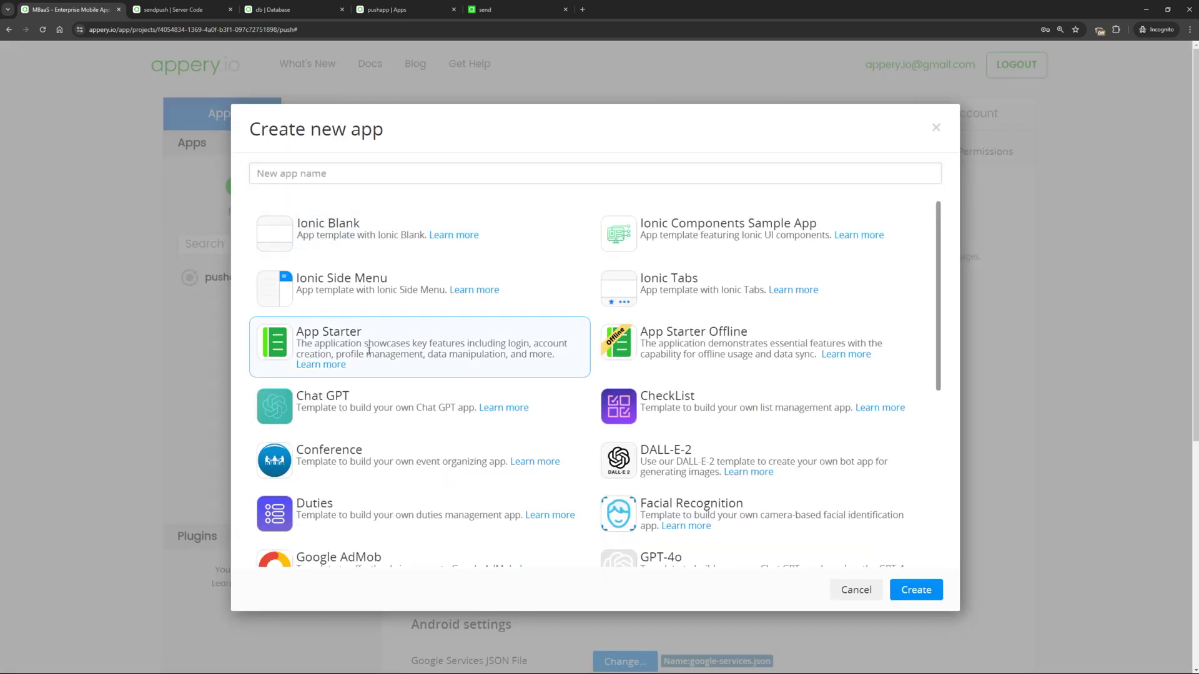
left_click(913, 591)
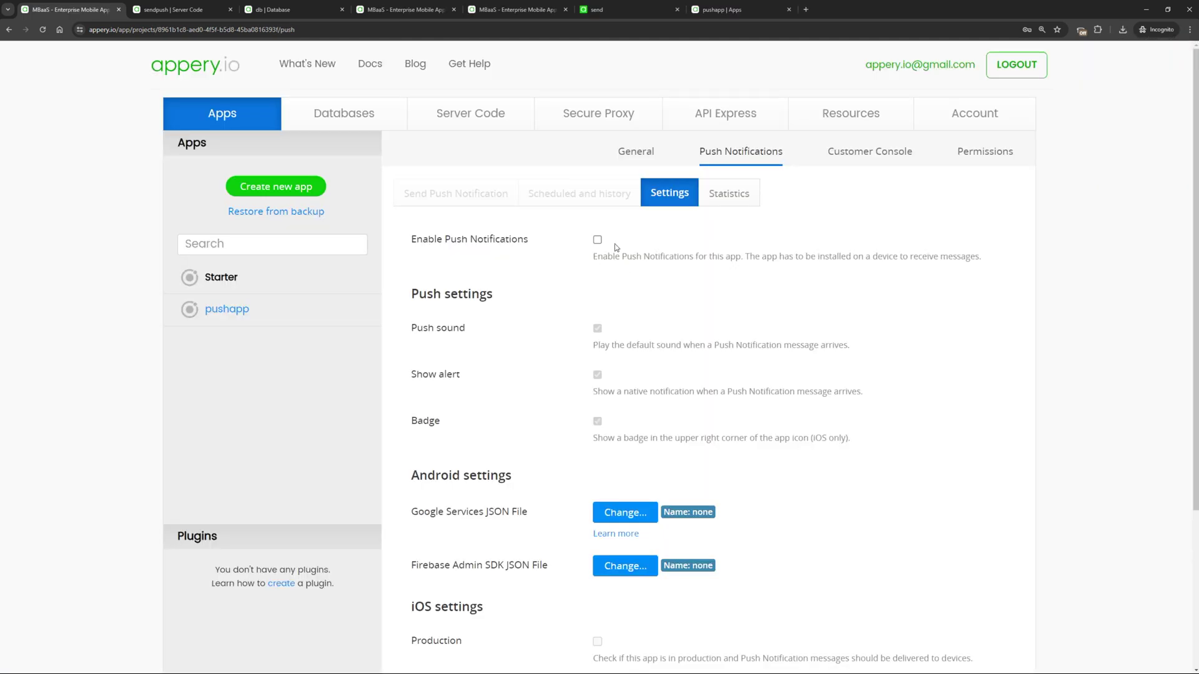
left_click(597, 240)
left_click(640, 365)
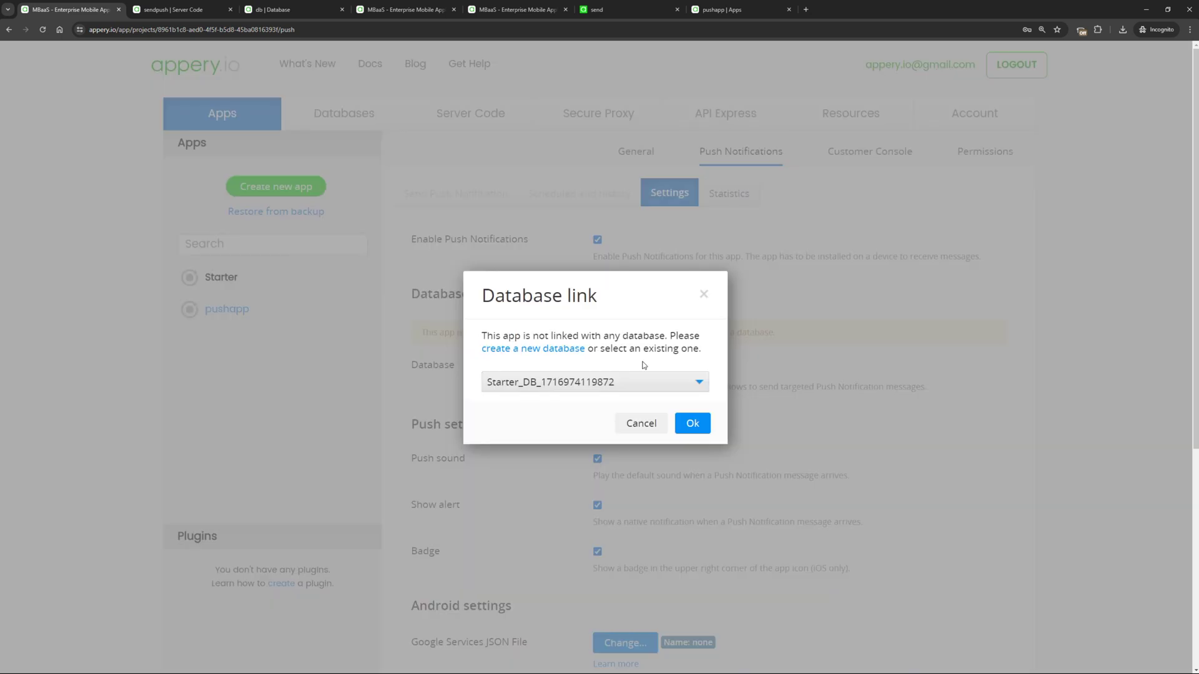
left_click(693, 425)
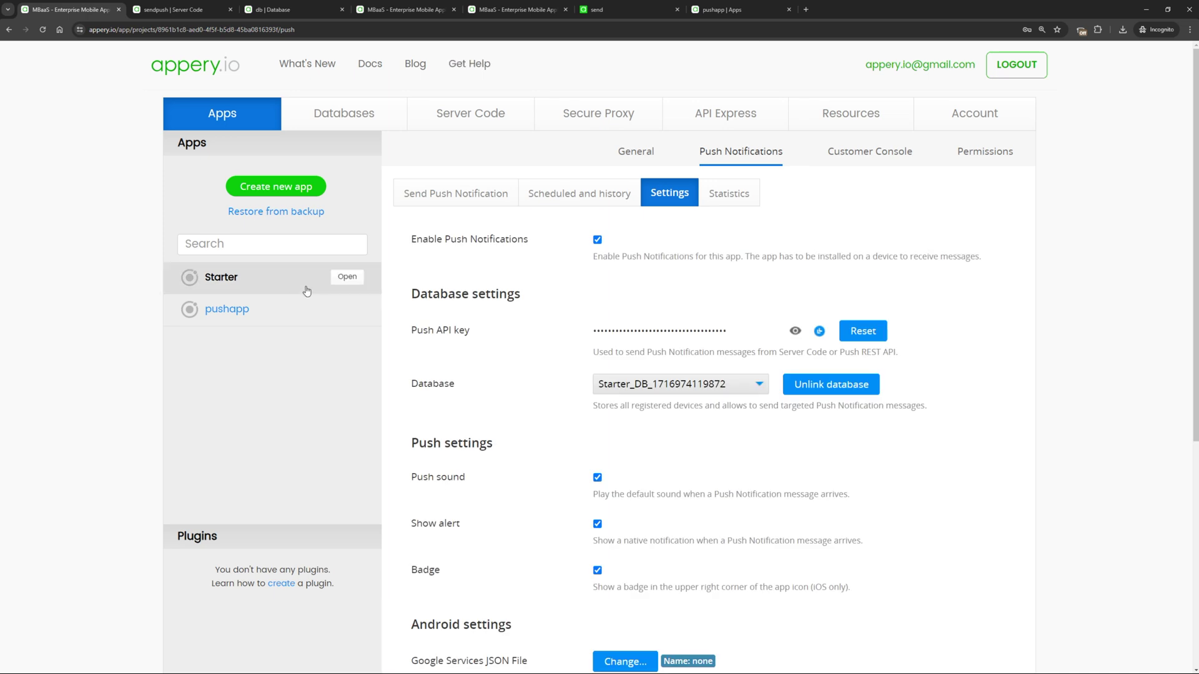
In the Starter app's app page, add a Run TypeScript action on the Push notification event with this.$a.alert(JSON.stringify(event)).
left_click(343, 277)
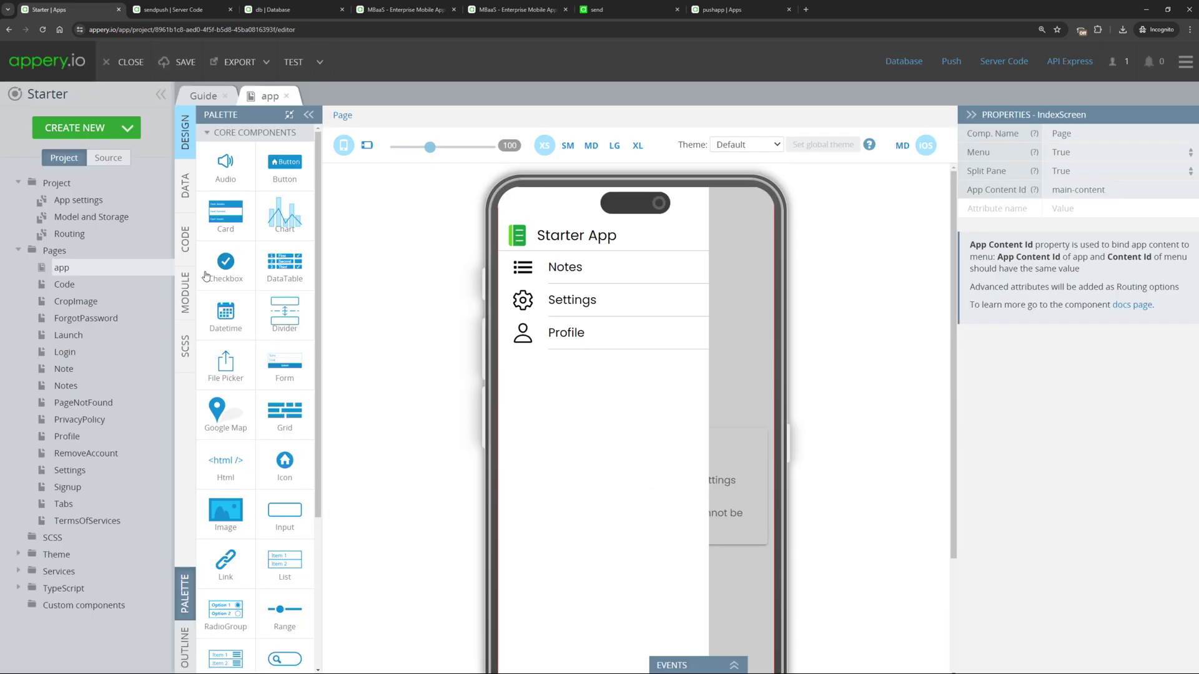
left_click(671, 665)
left_click(687, 505)
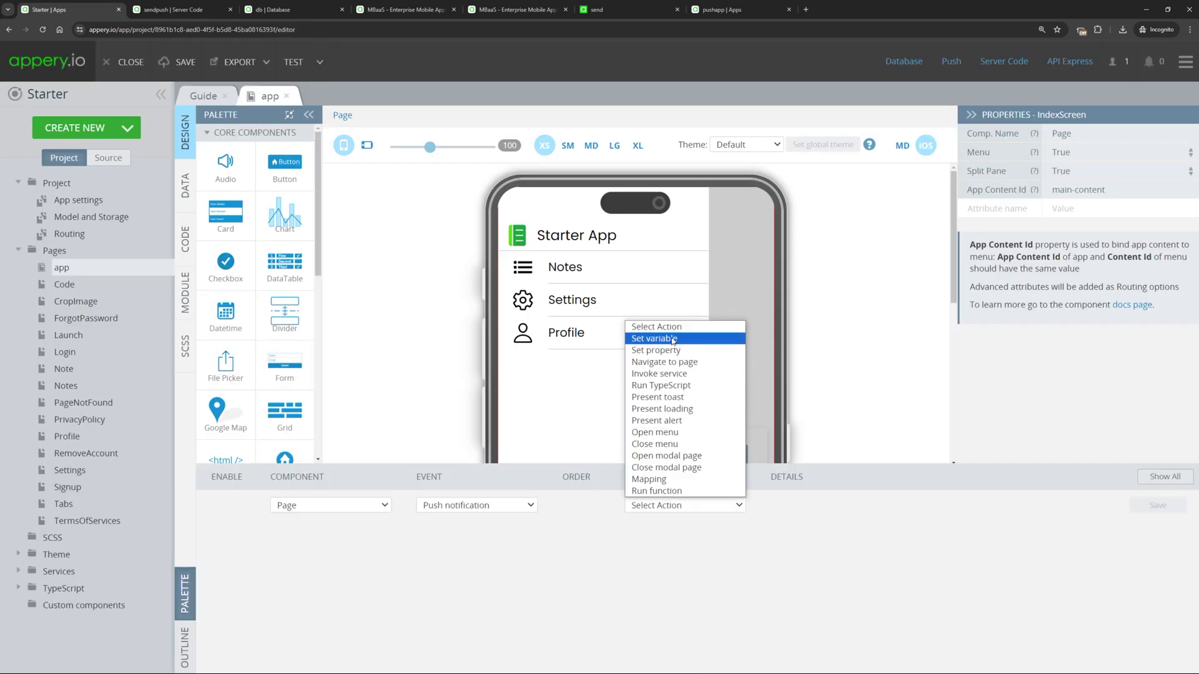
left_click(662, 386)
type("this.$a.alert(JSON.stringify(event))")
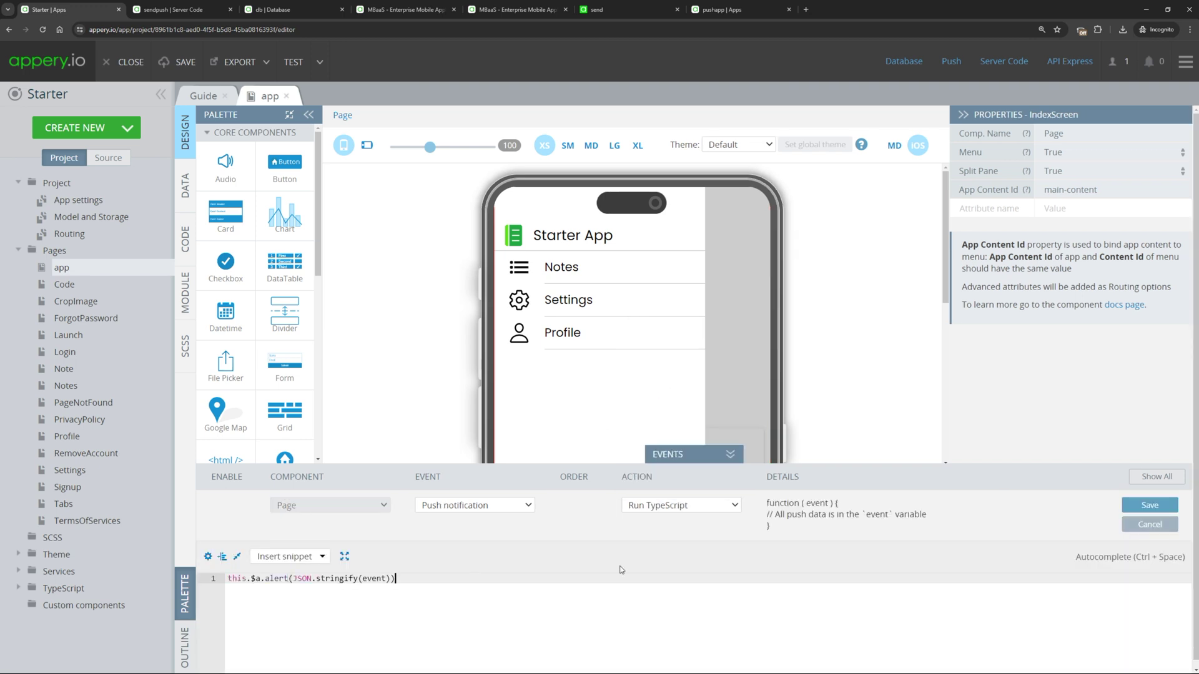
left_click(1152, 507)
left_click(690, 454)
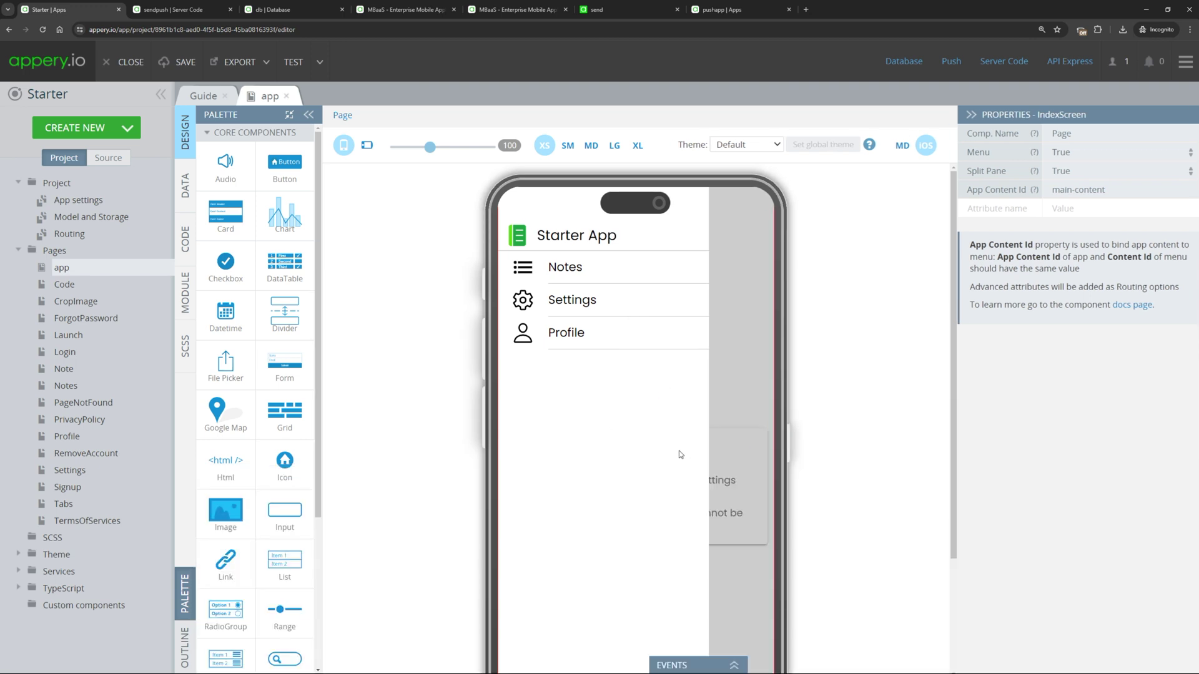
left_click(292, 9)
left_click(221, 242)
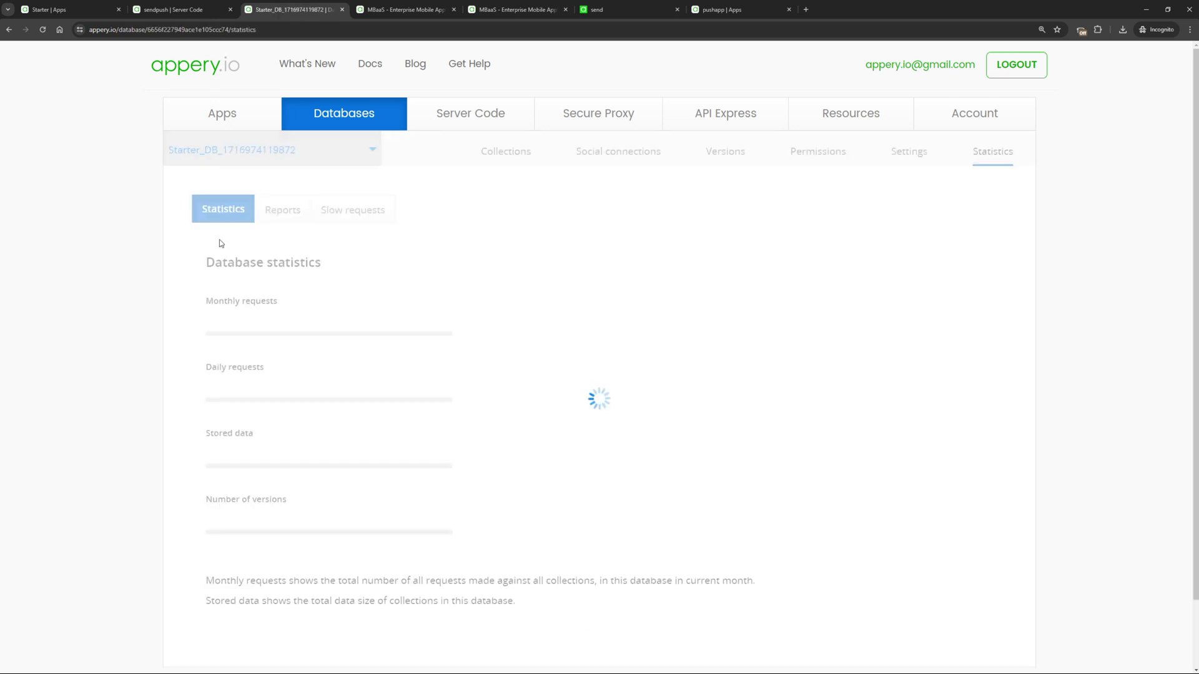
left_click(503, 154)
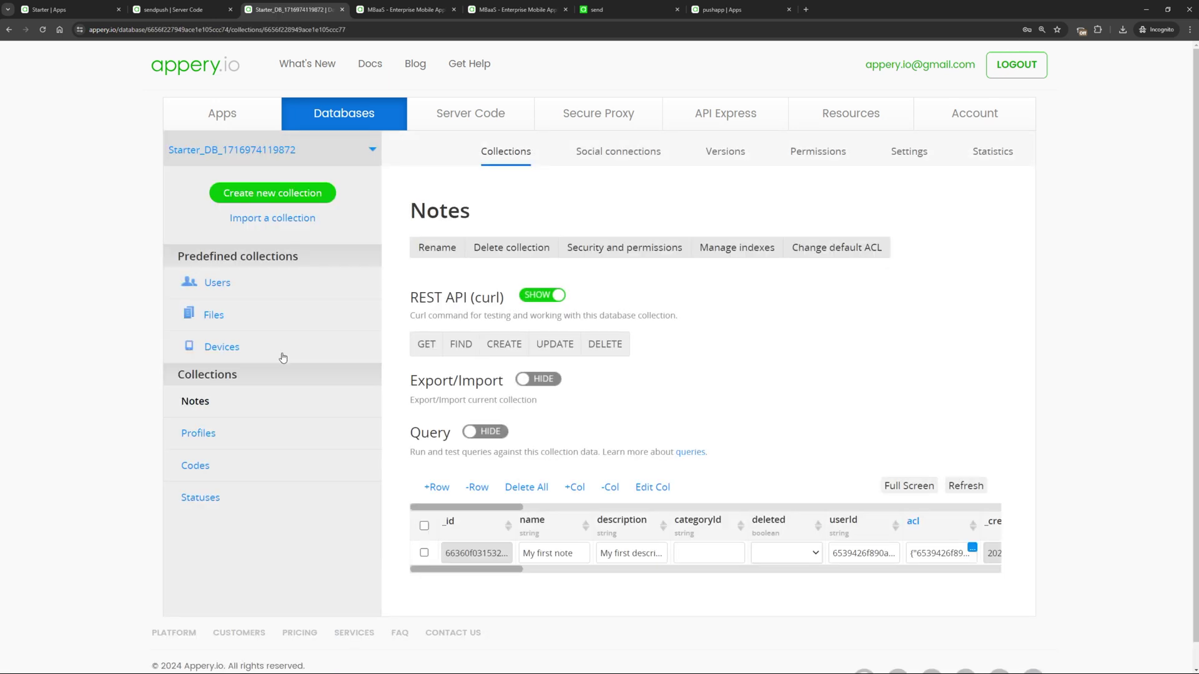
left_click(253, 354)
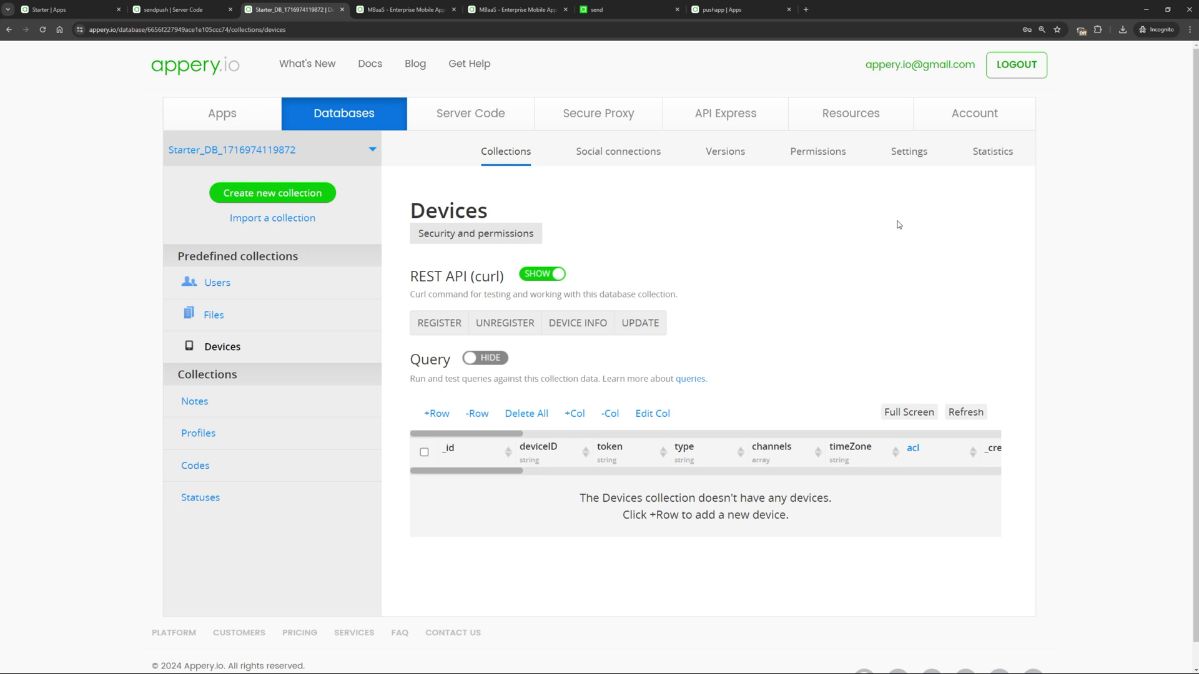
left_click(574, 415)
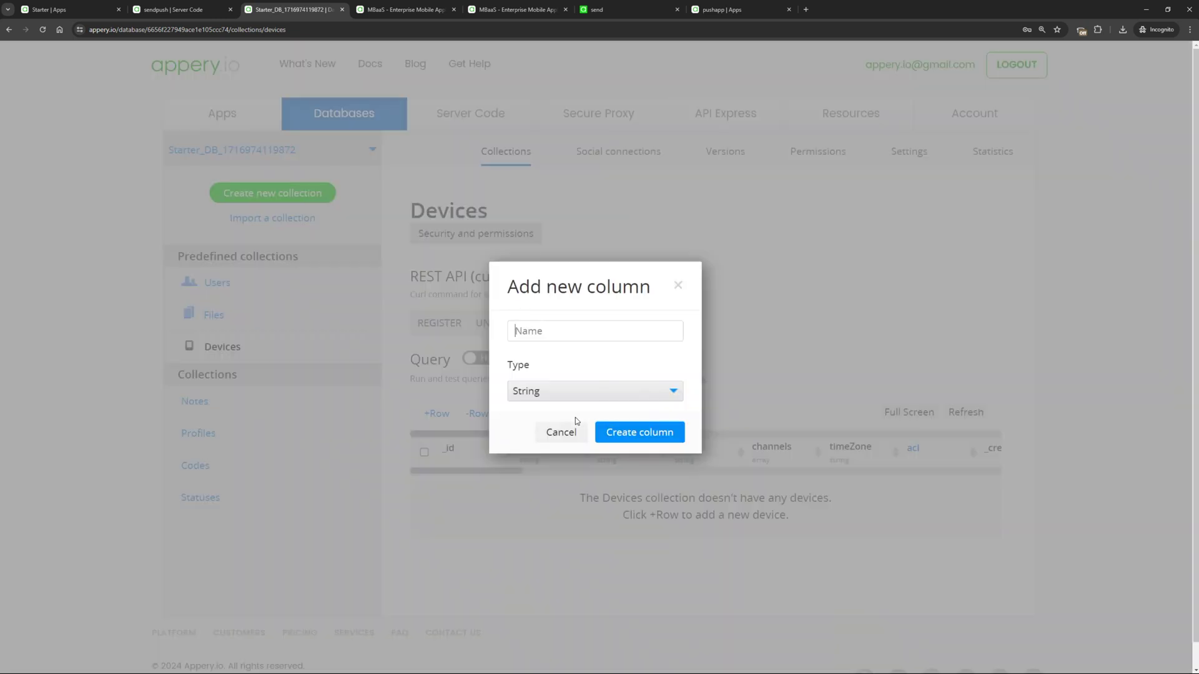
type("userId")
left_click(629, 431)
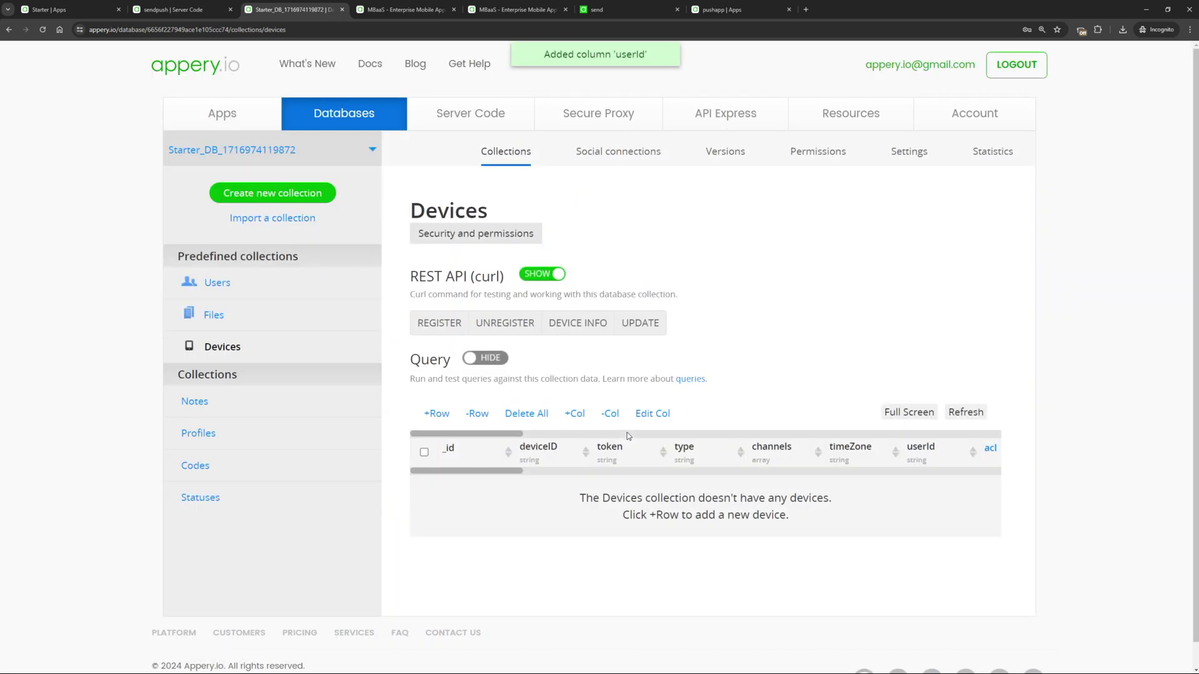
key("ctrl+shift+Tab")
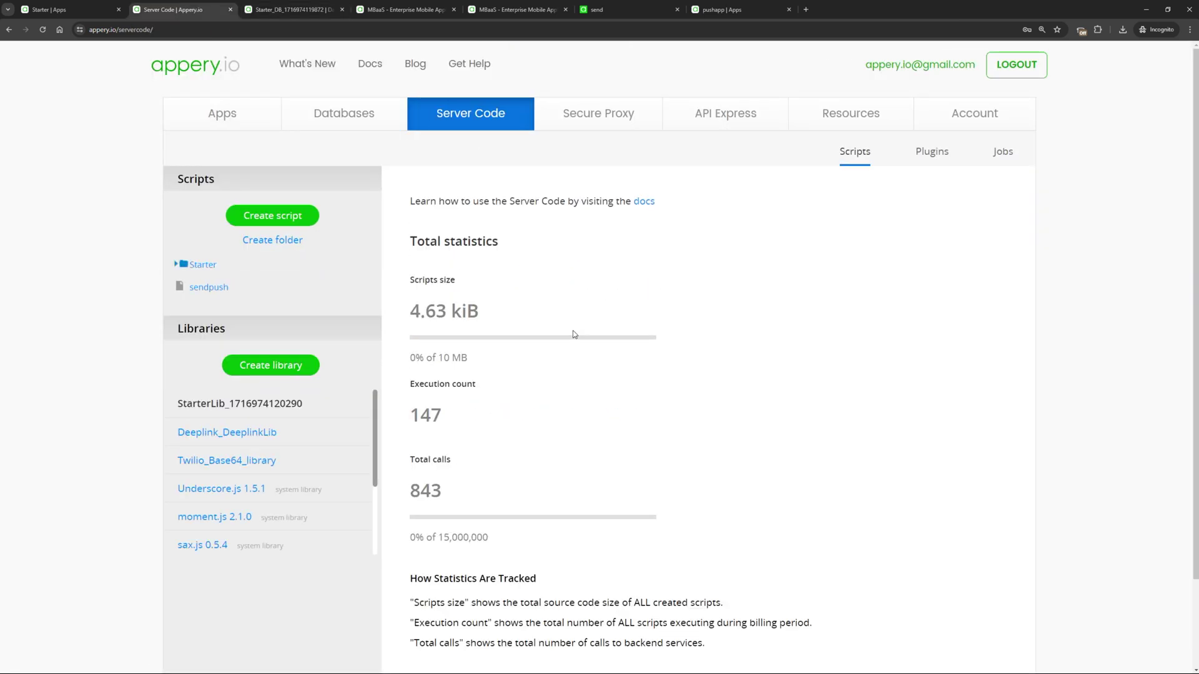
left_click(309, 404)
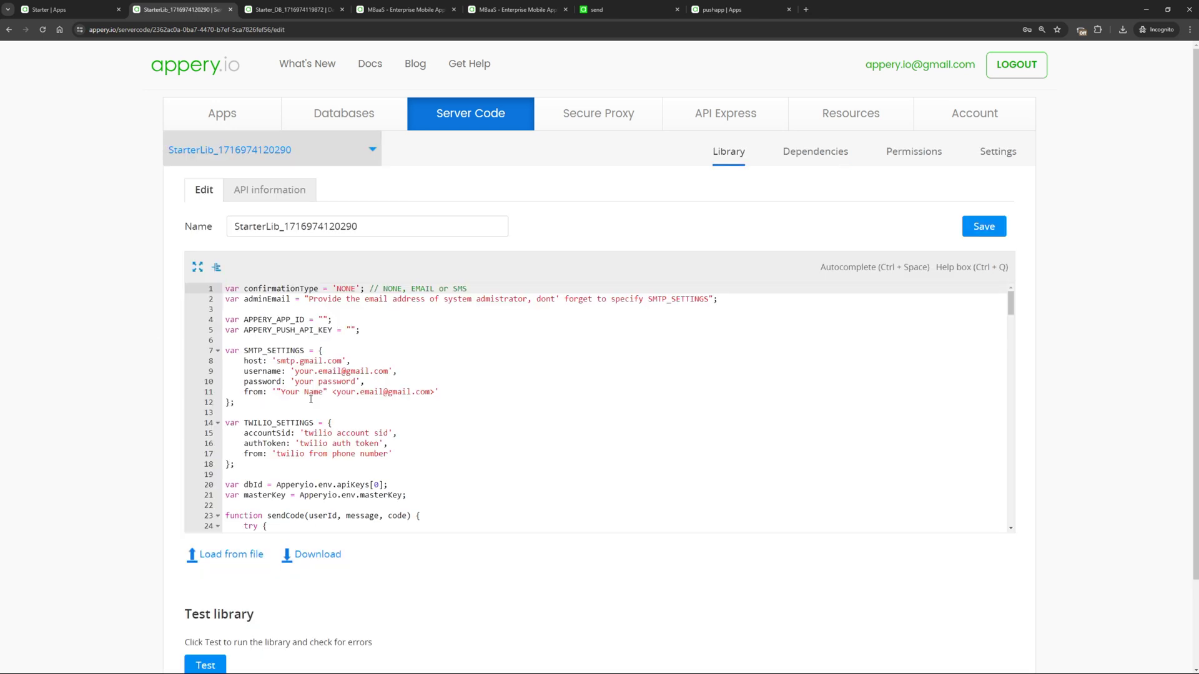
left_click(326, 319)
left_click(351, 330)
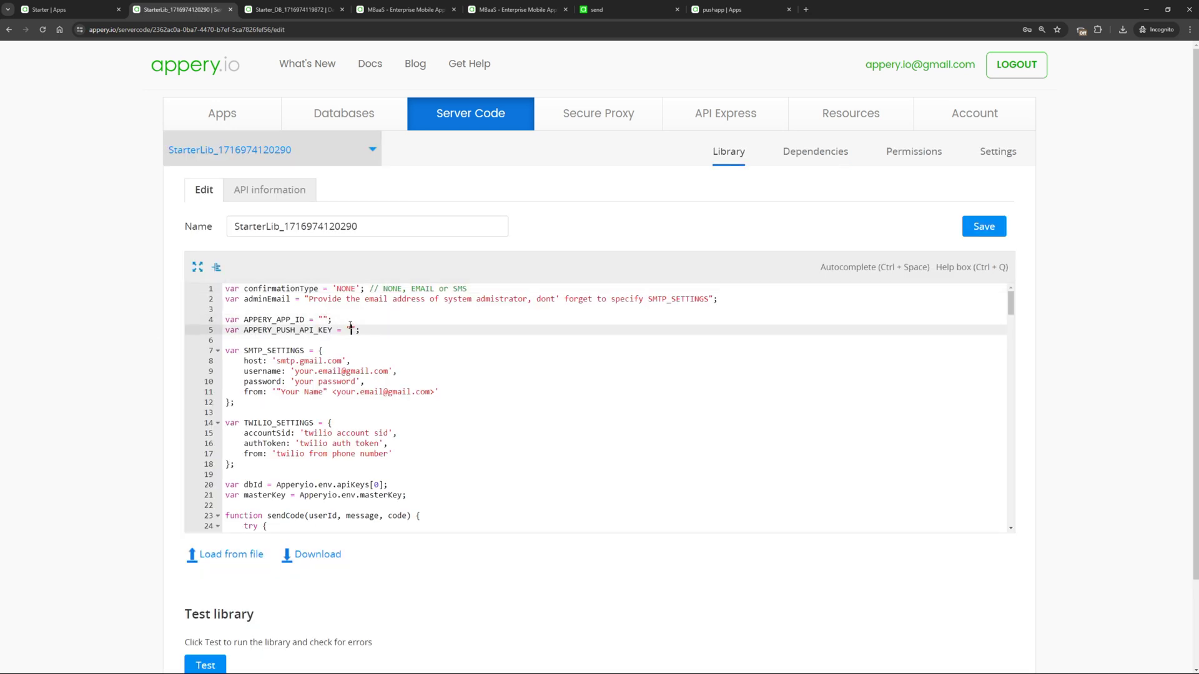
double_click(277, 319)
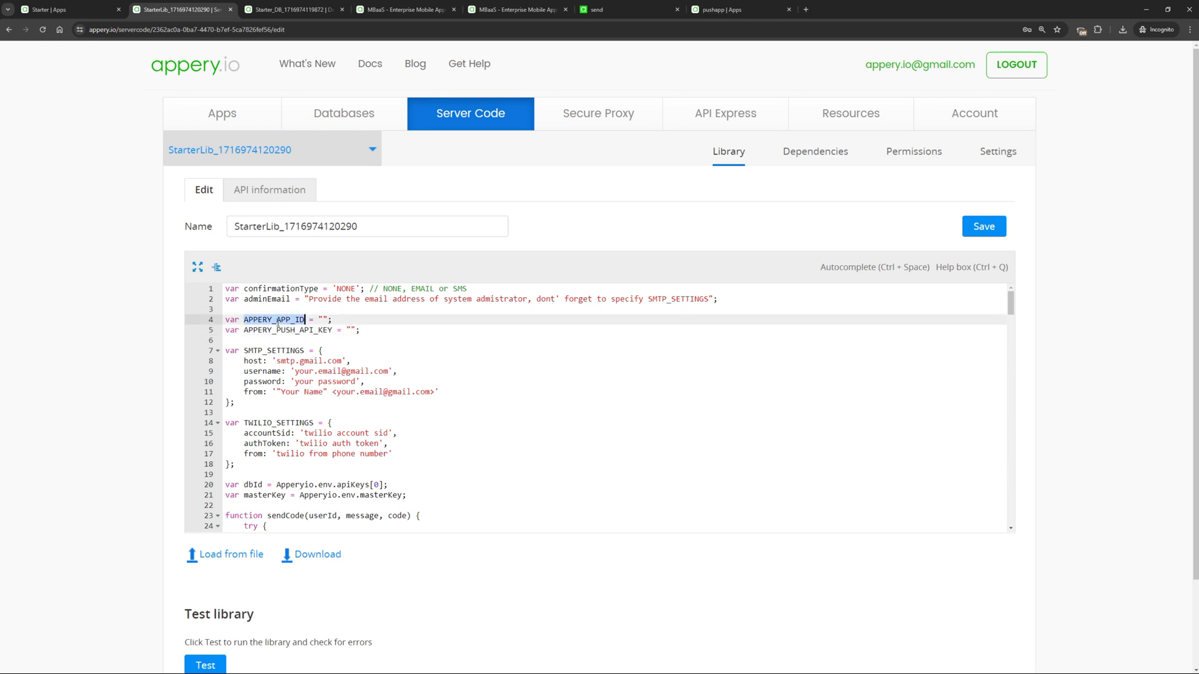
Copy the app ID from the Starter app editor's URL and paste it into the library's APPERY_APP_ID variable.
left_click(68, 9)
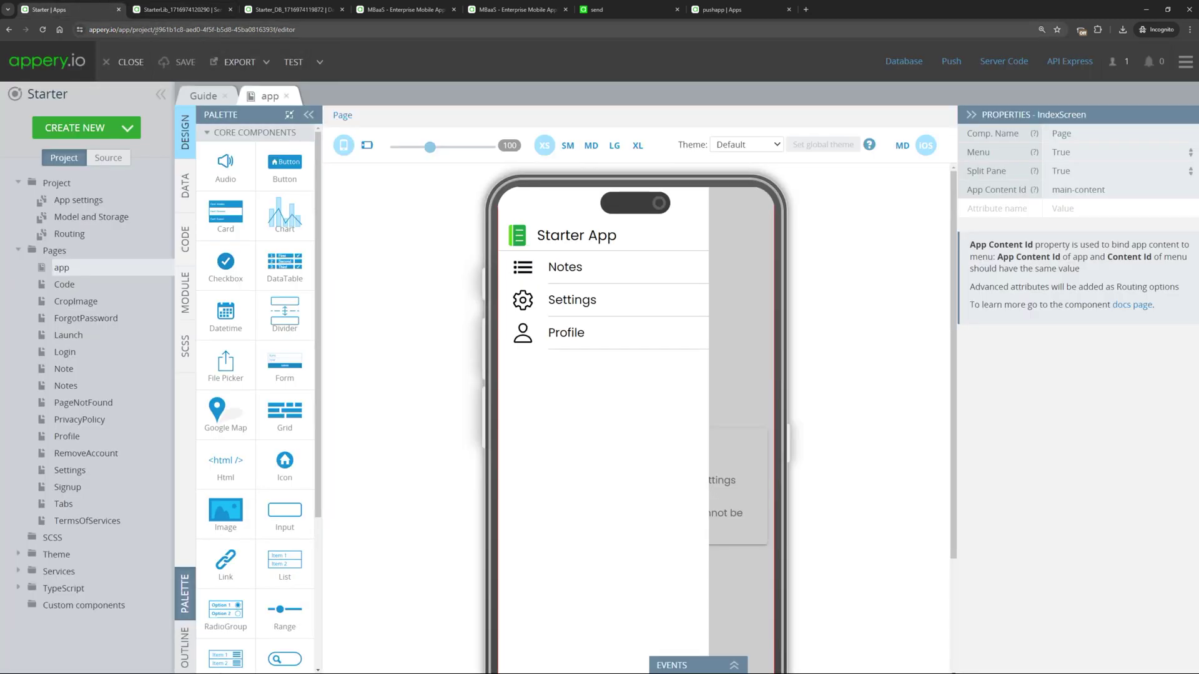
left_click_drag(176, 29, 296, 30)
left_click(187, 10)
left_click(349, 339)
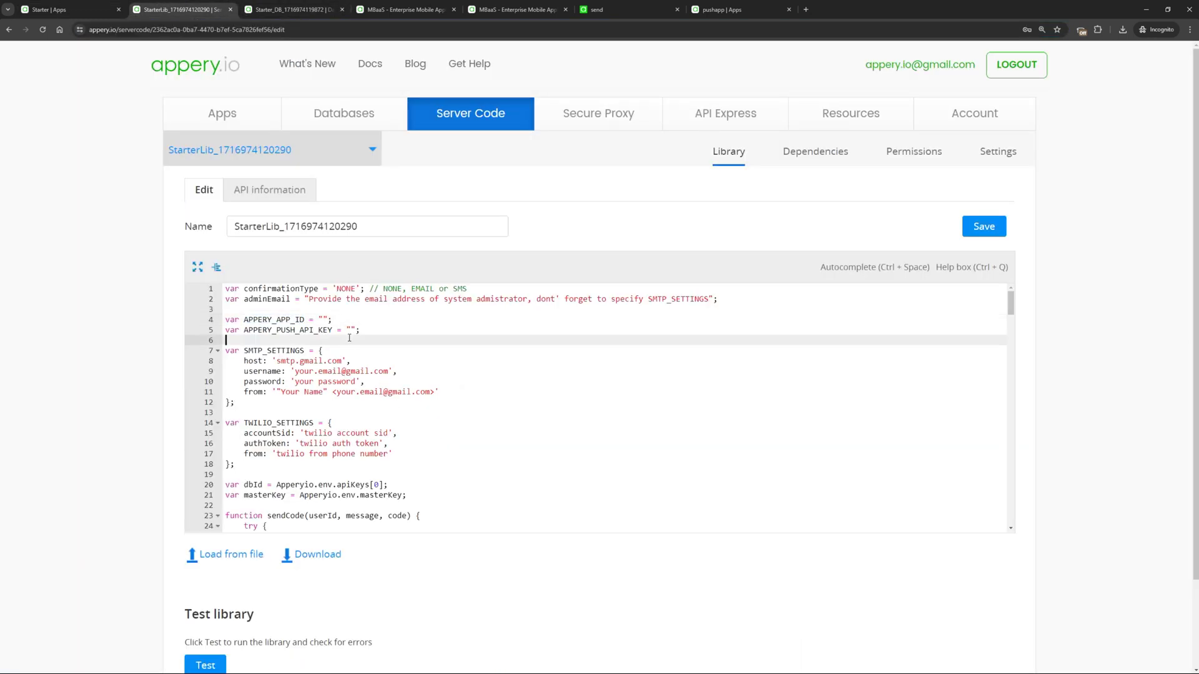
left_click(324, 320)
key("ctrl+v")
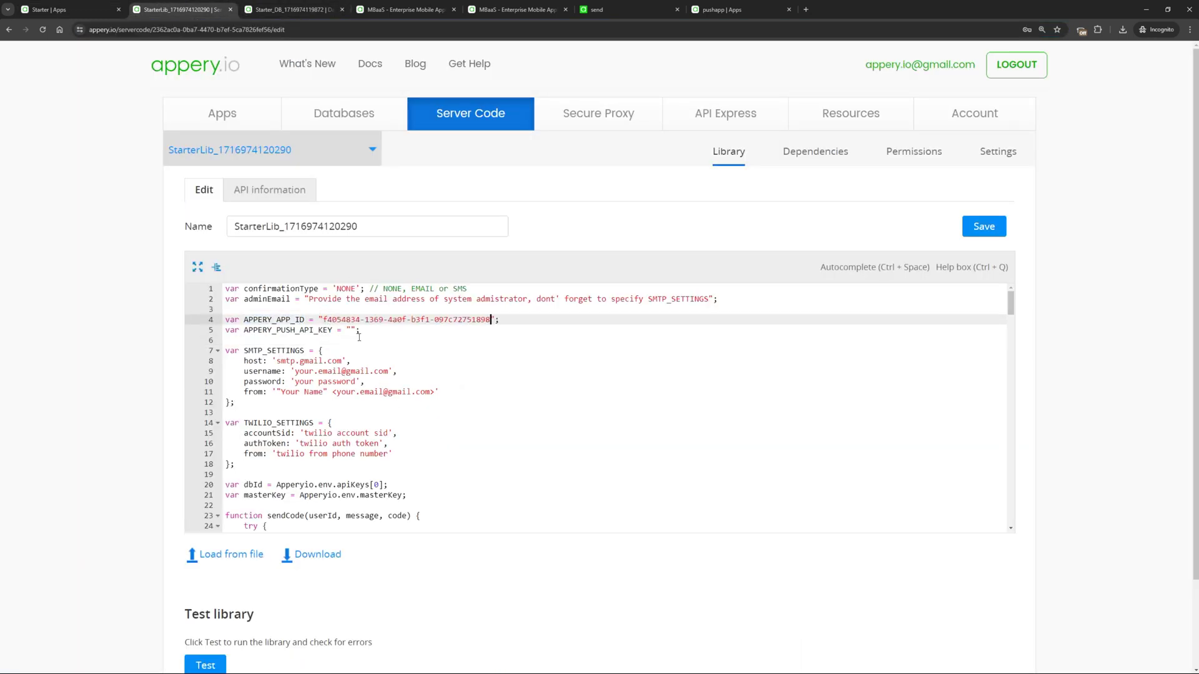
Copy the Push API key from the Starter app's push settings and paste it into the library's APPERY_PUSH_API_KEY variable.
double_click(306, 331)
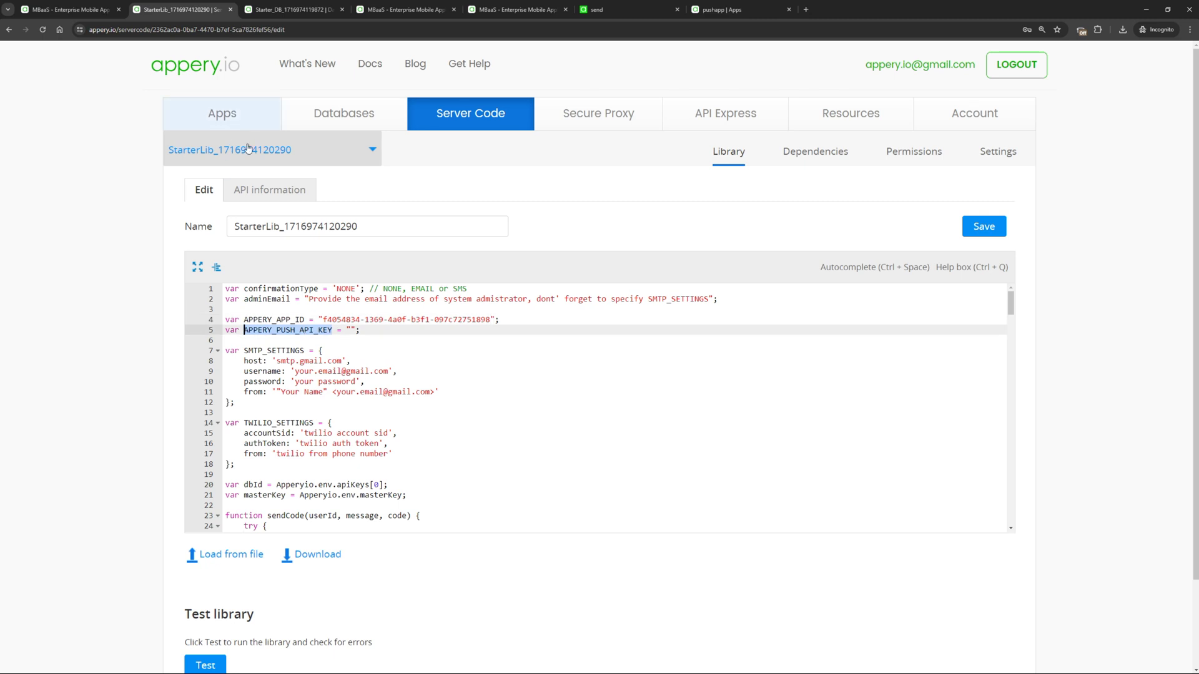
left_click(69, 9)
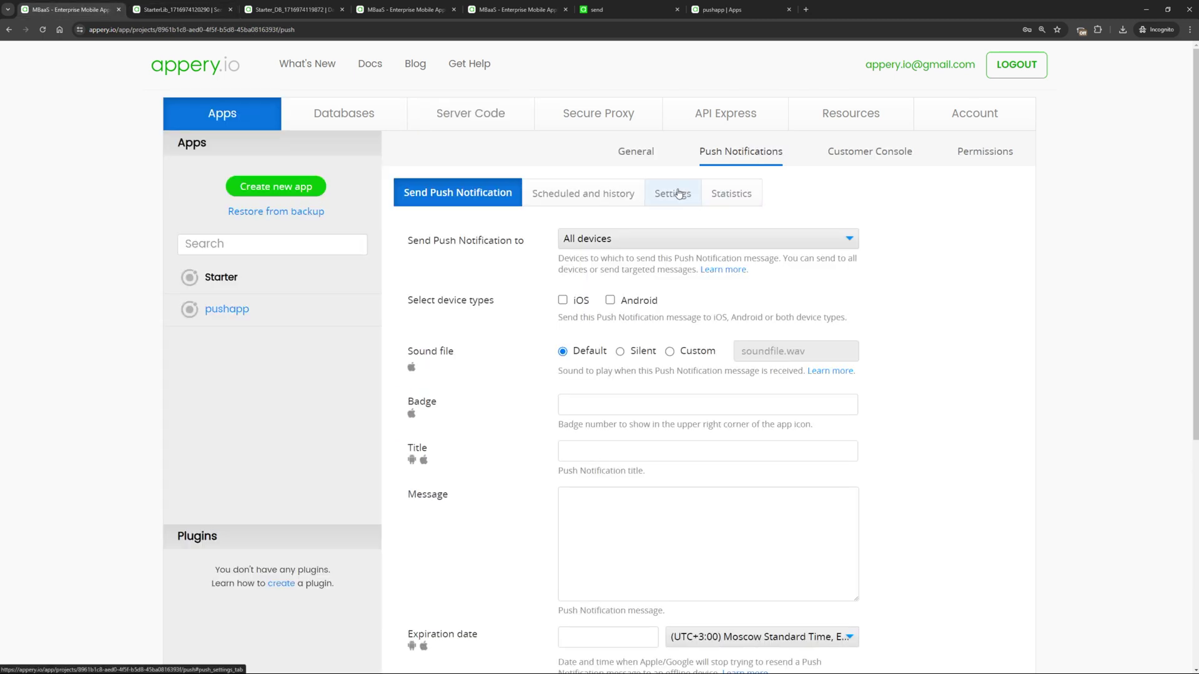
left_click(679, 195)
left_click(819, 331)
left_click(182, 9)
left_click(350, 329)
key("ctrl+v")
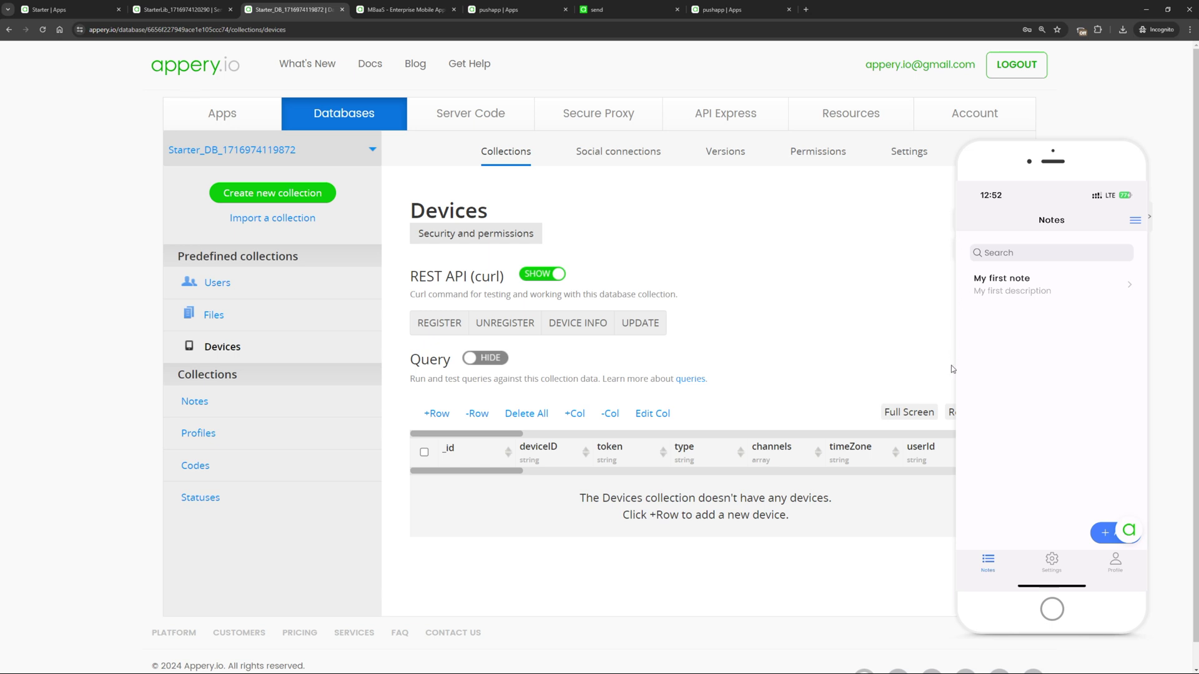
Refresh the Starter database's Devices collection to check the registered device's userId, and view the Users collection.
left_click(955, 415)
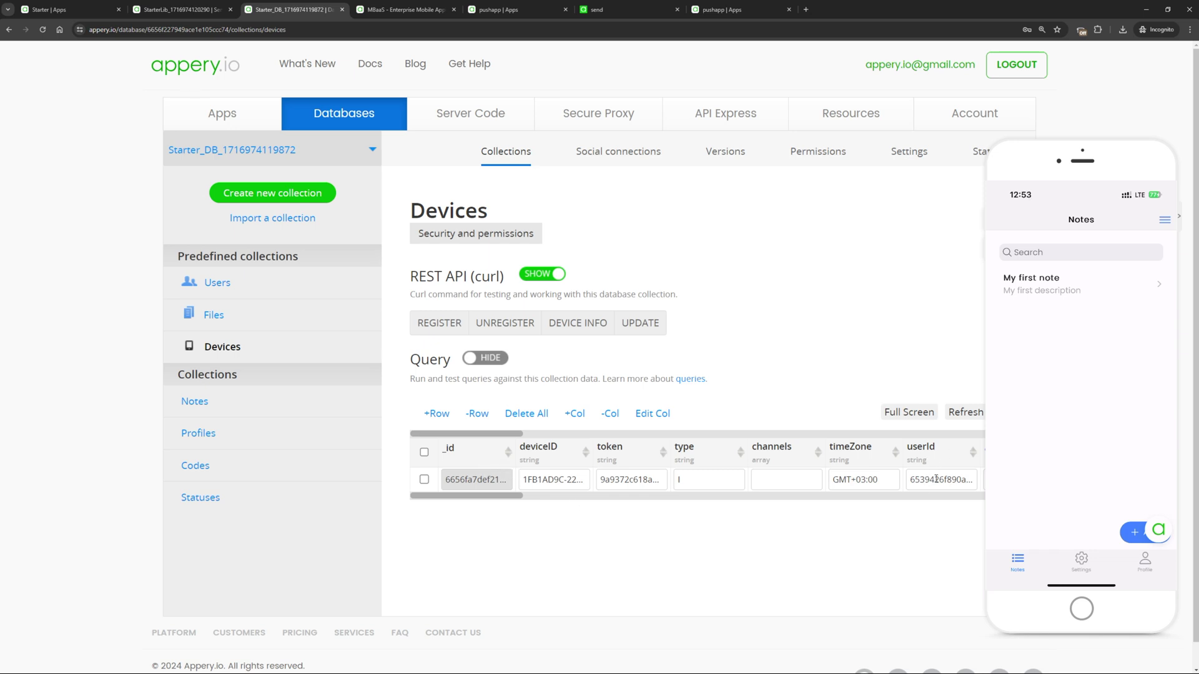
left_click(241, 287)
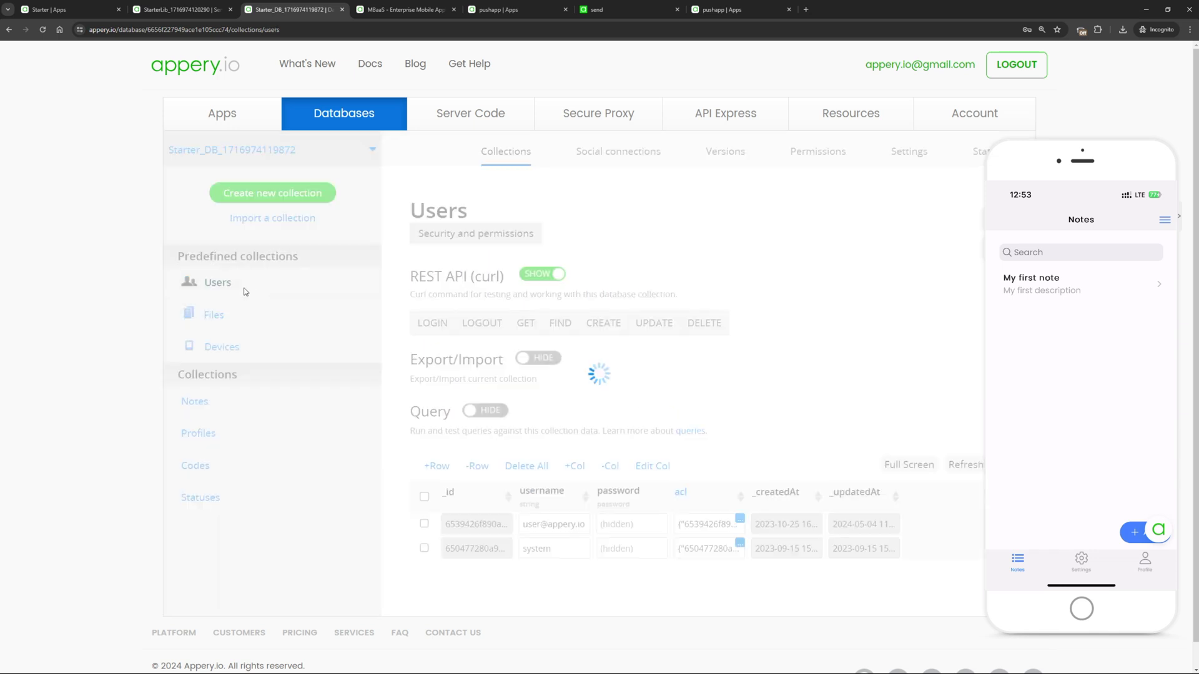
key("ctrl+shift+Tab")
scroll(351, 395, "down", 20)
key("ctrl+End")
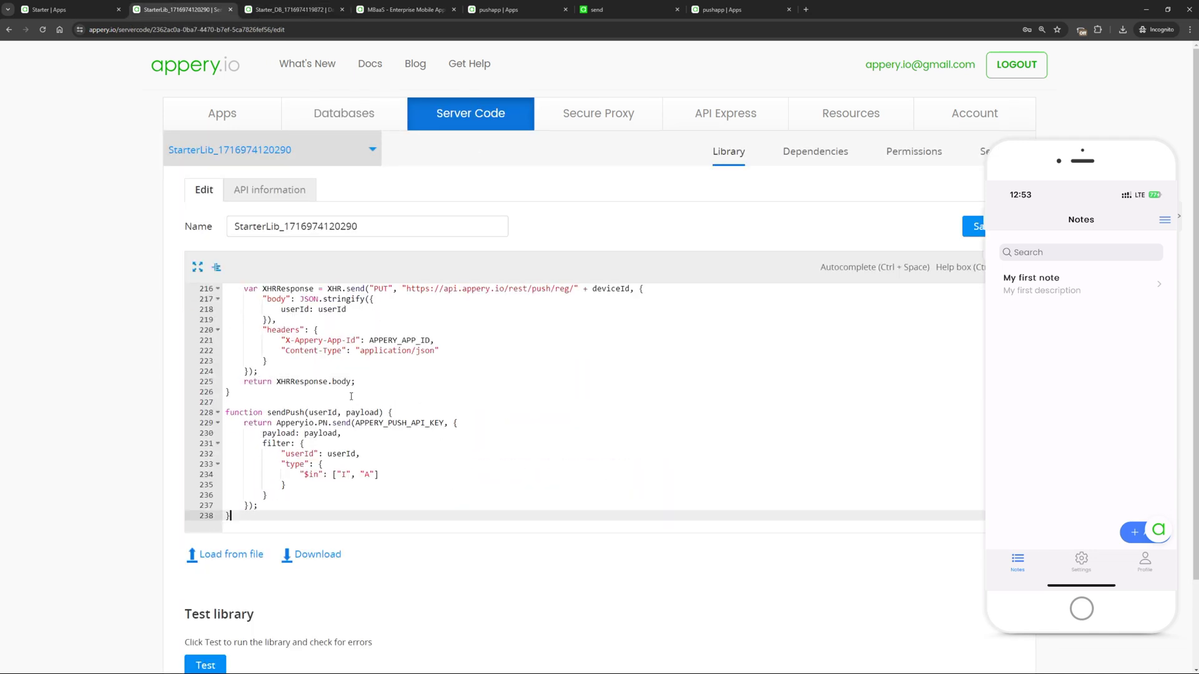
double_click(282, 414)
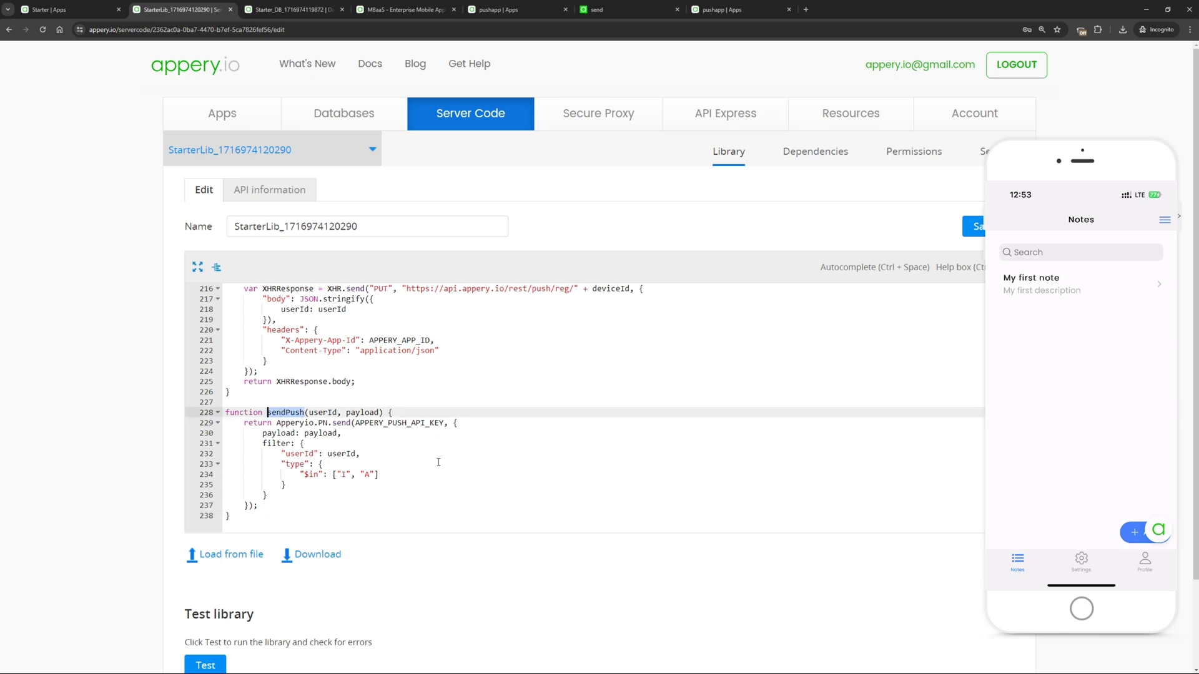
double_click(323, 413)
In the sendpush script, insert the first user's _id copied from the Starter database's Users collection as sendPush's first argument, before the payload.
key("alt+Left")
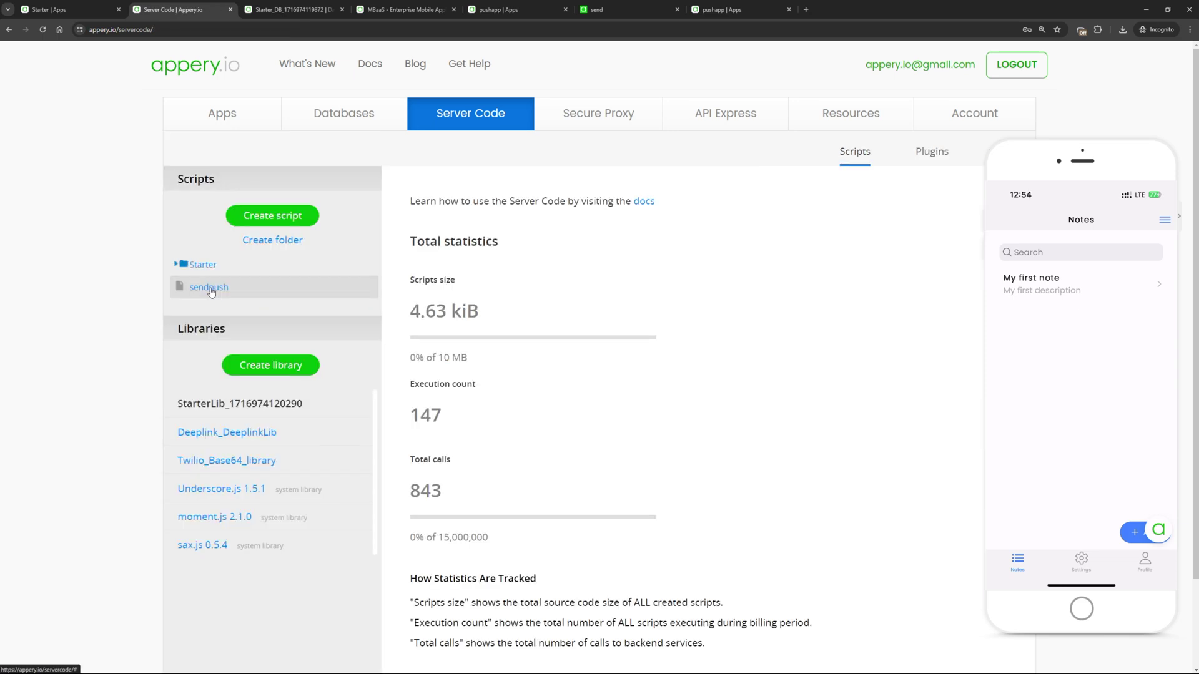
left_click(209, 287)
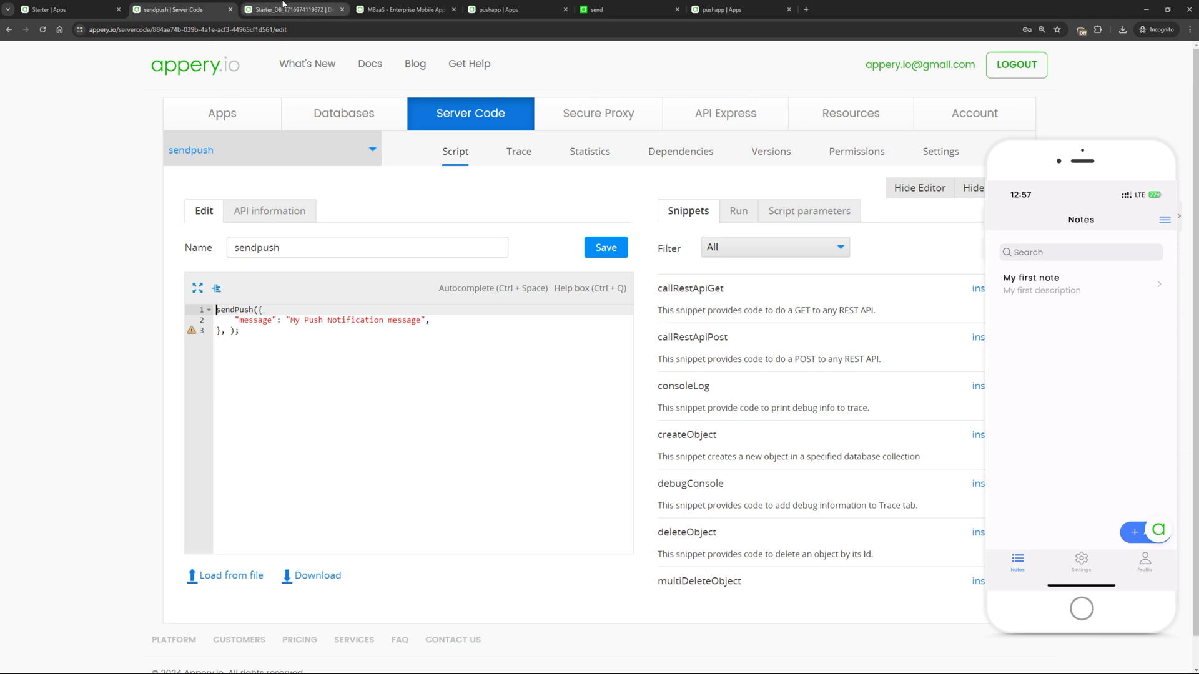
left_click(294, 8)
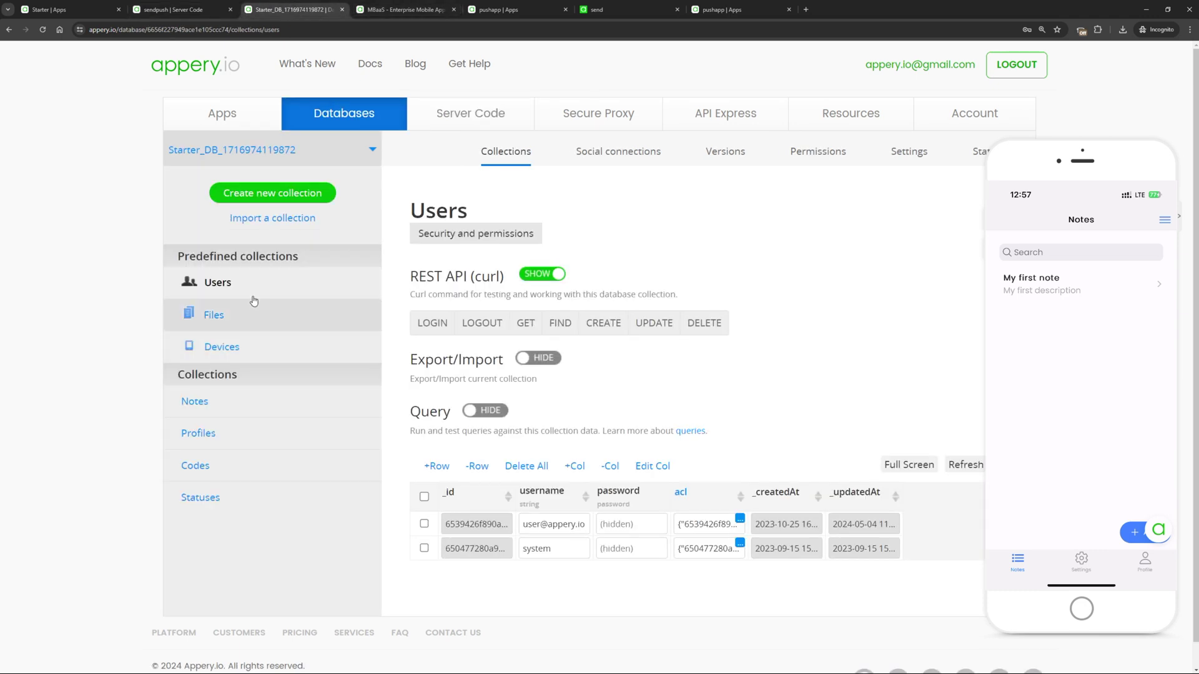
double_click(462, 524)
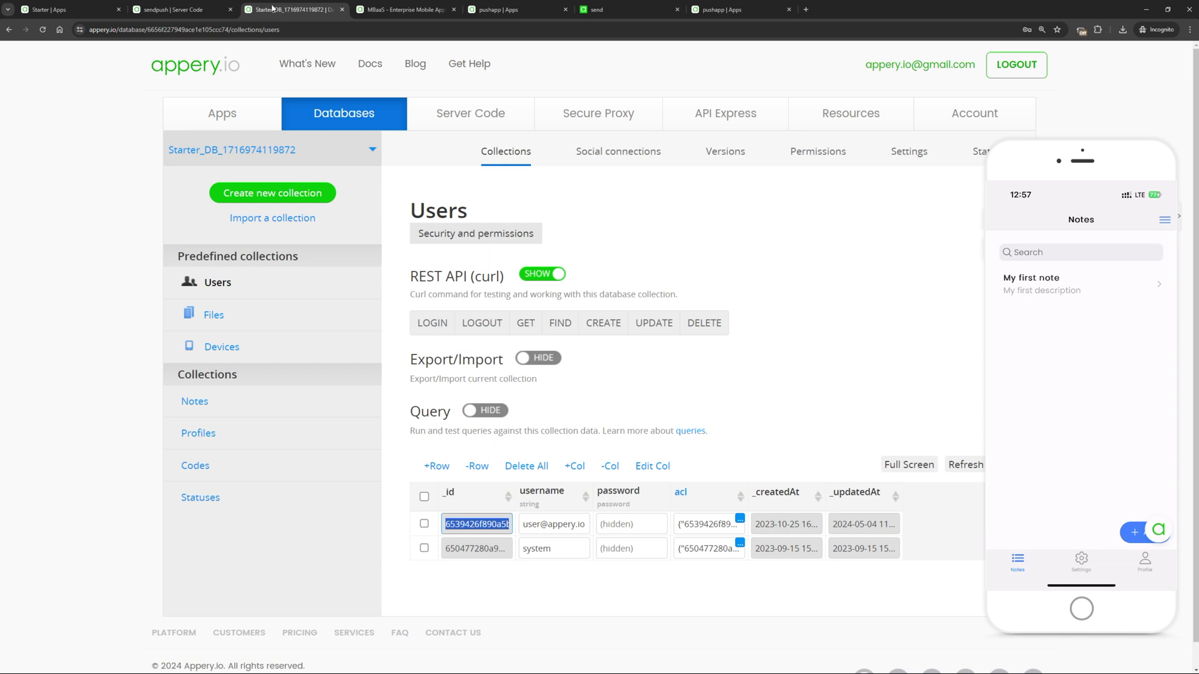
left_click(177, 8)
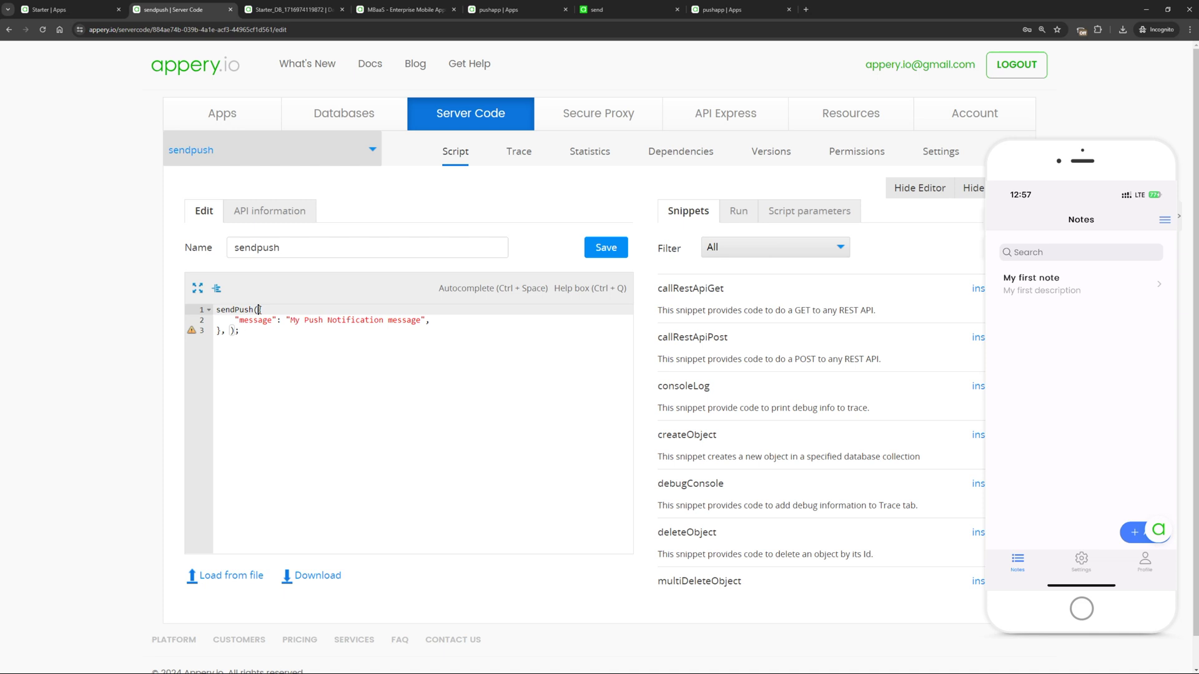
type("'")
type("6539426f890a5b0ef2513c2a")
type(",")
left_click(673, 158)
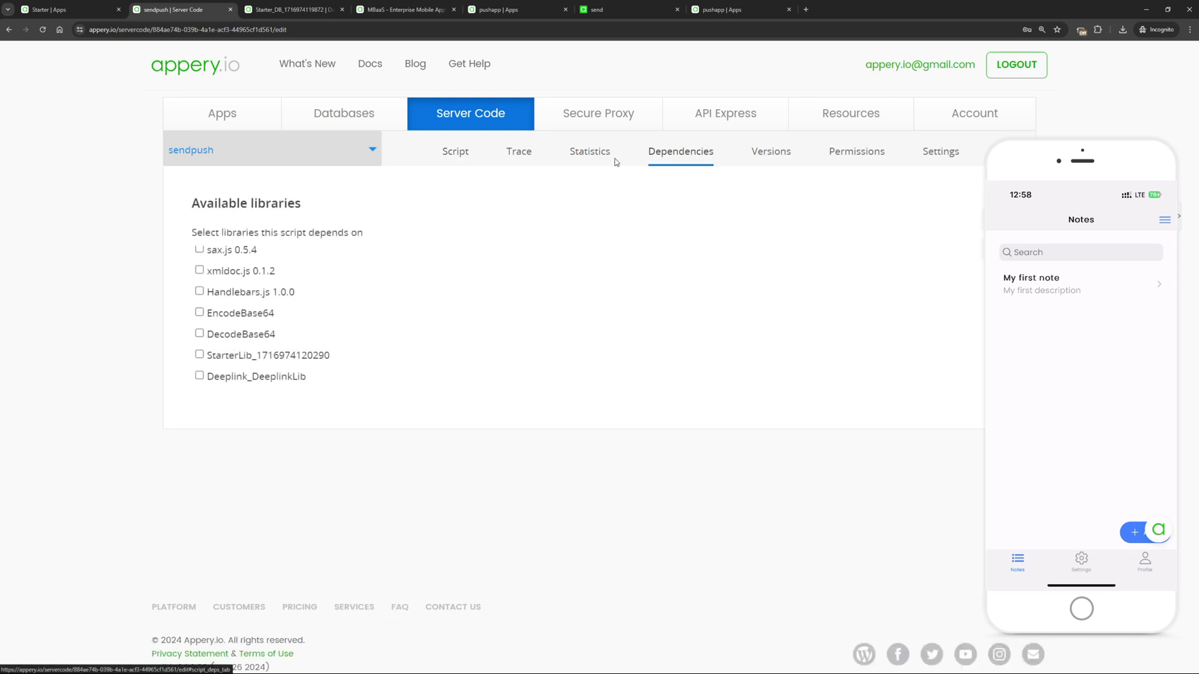
left_click(200, 355)
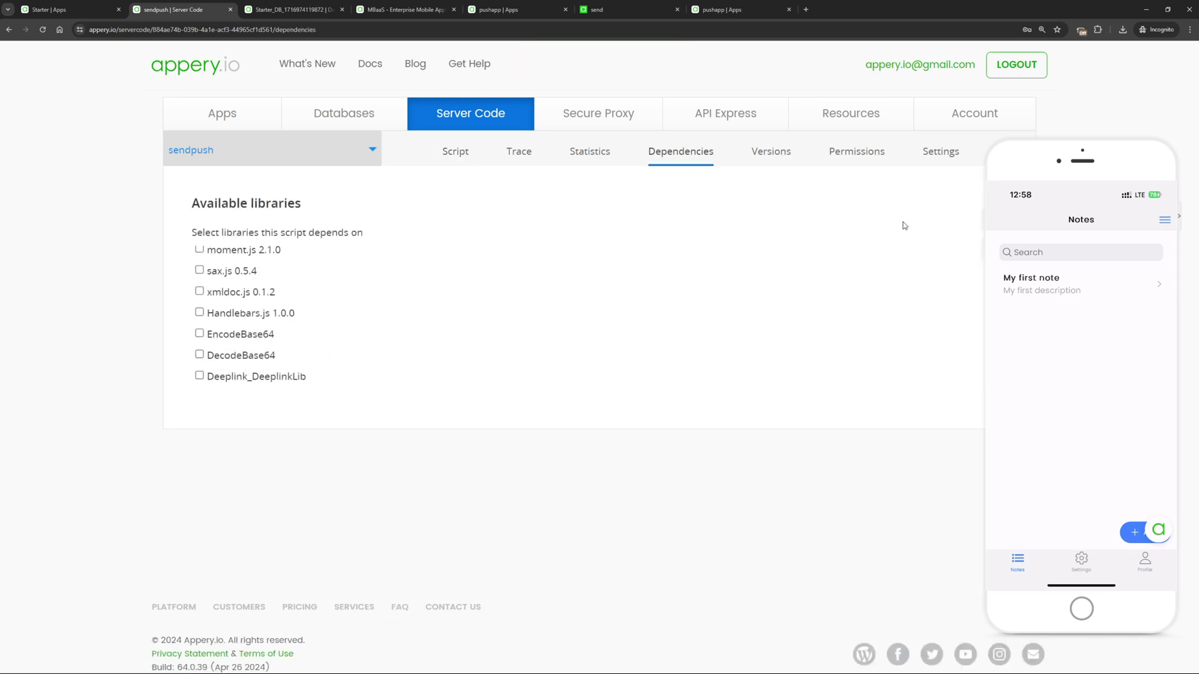
left_click(948, 155)
left_click(394, 410)
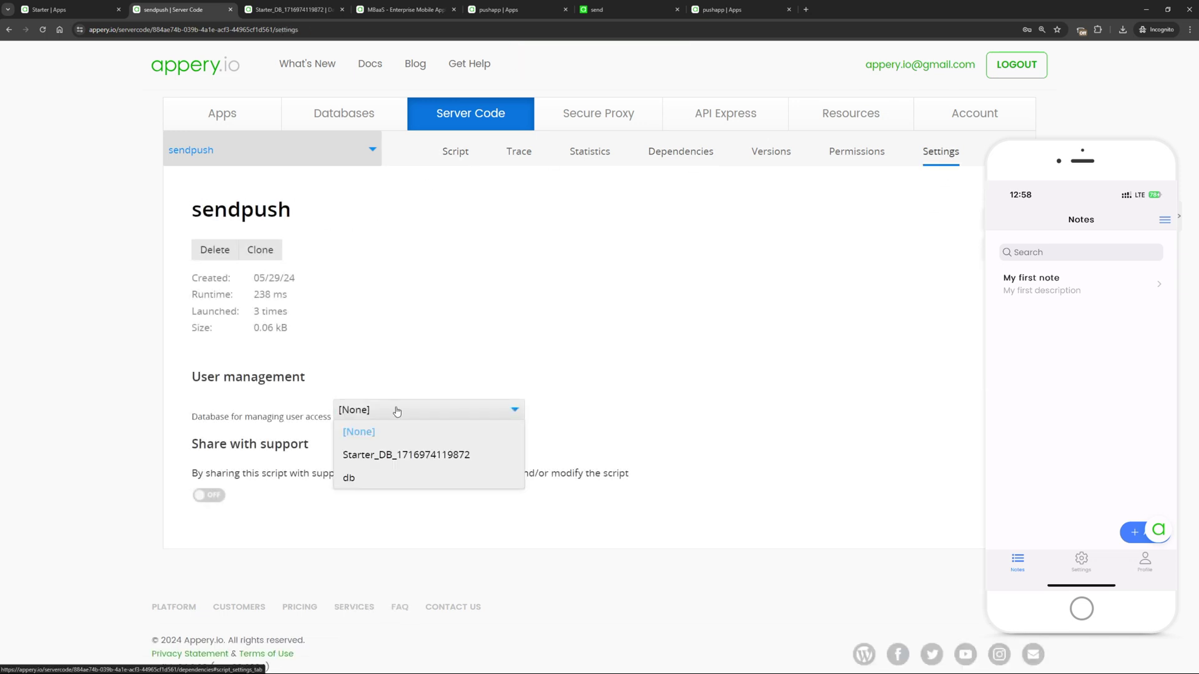
left_click(378, 457)
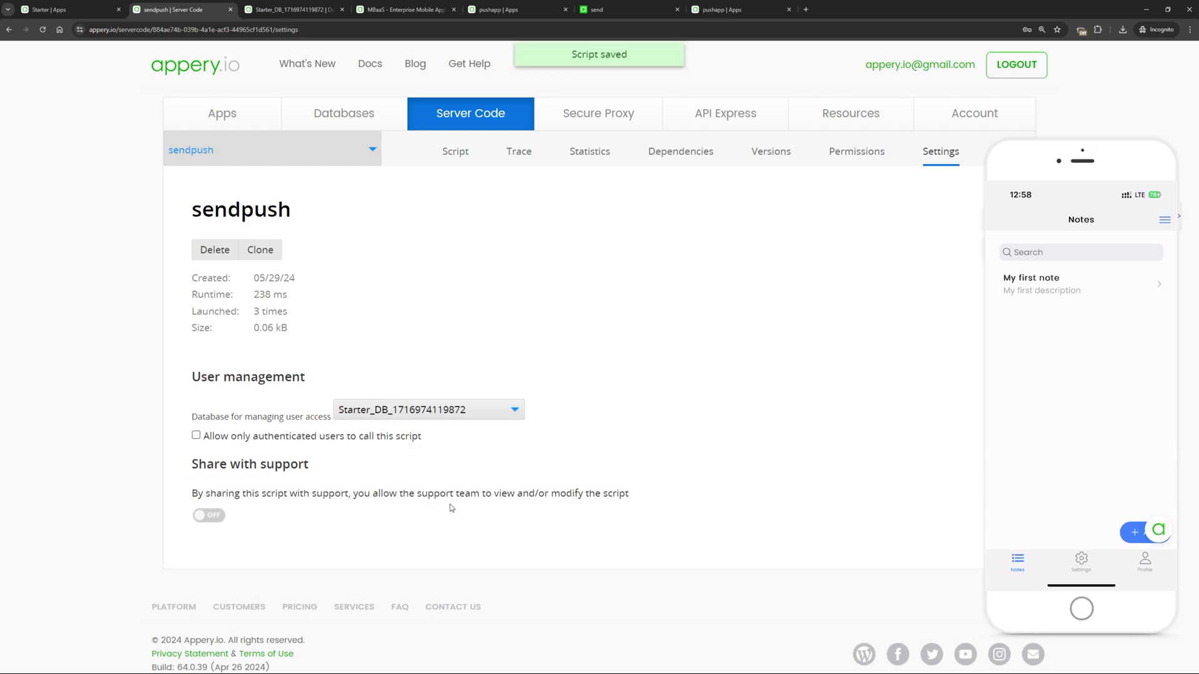
Save and run the sendpush script to send "My Push Notification message" to the specified user.
left_click(447, 158)
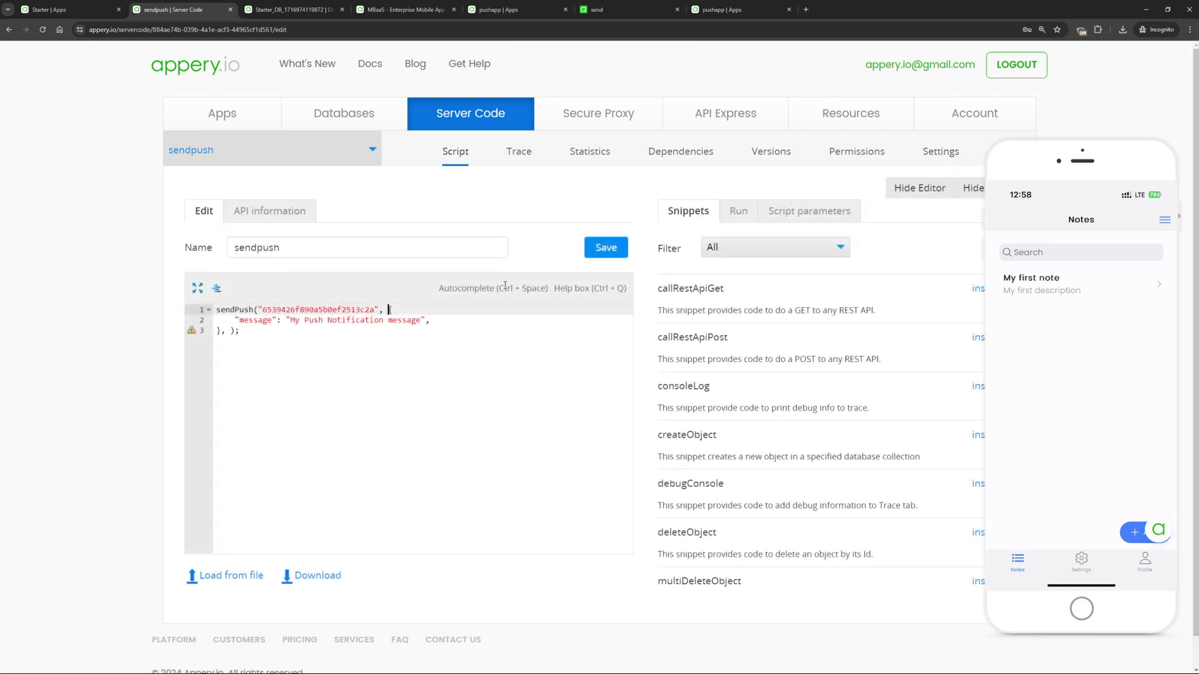
left_click(739, 211)
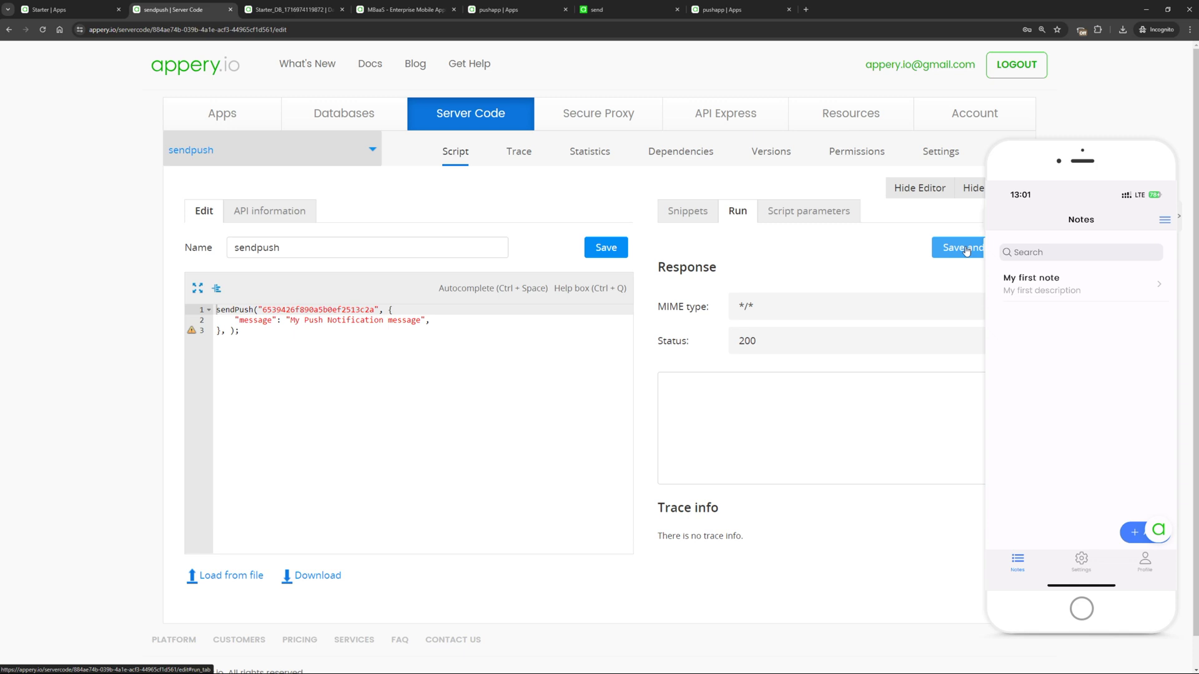
left_click(962, 250)
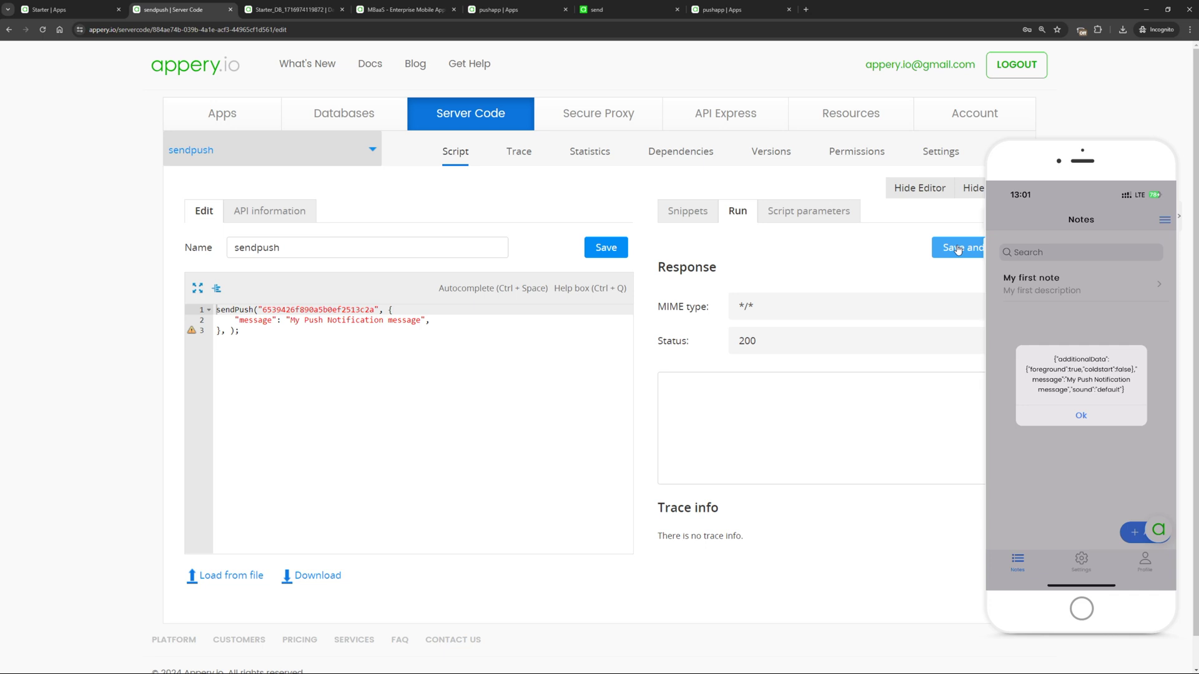
View the registered device's userId in the Starter database's Devices collection.
key("ctrl+Tab")
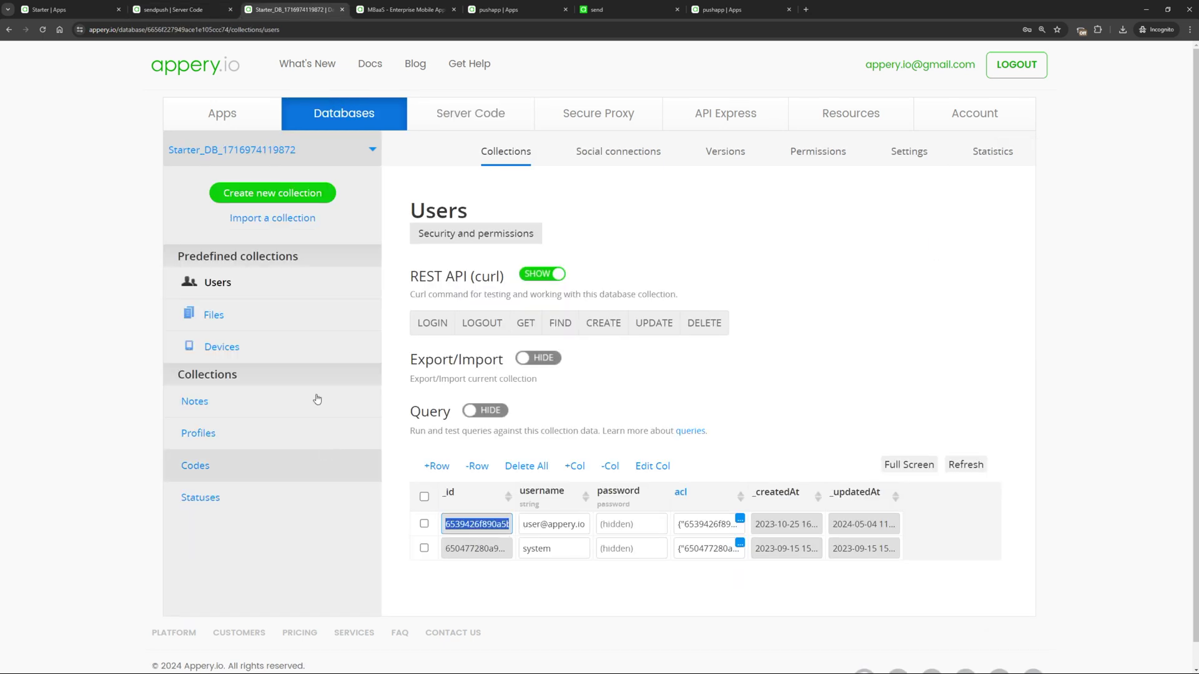
left_click(236, 347)
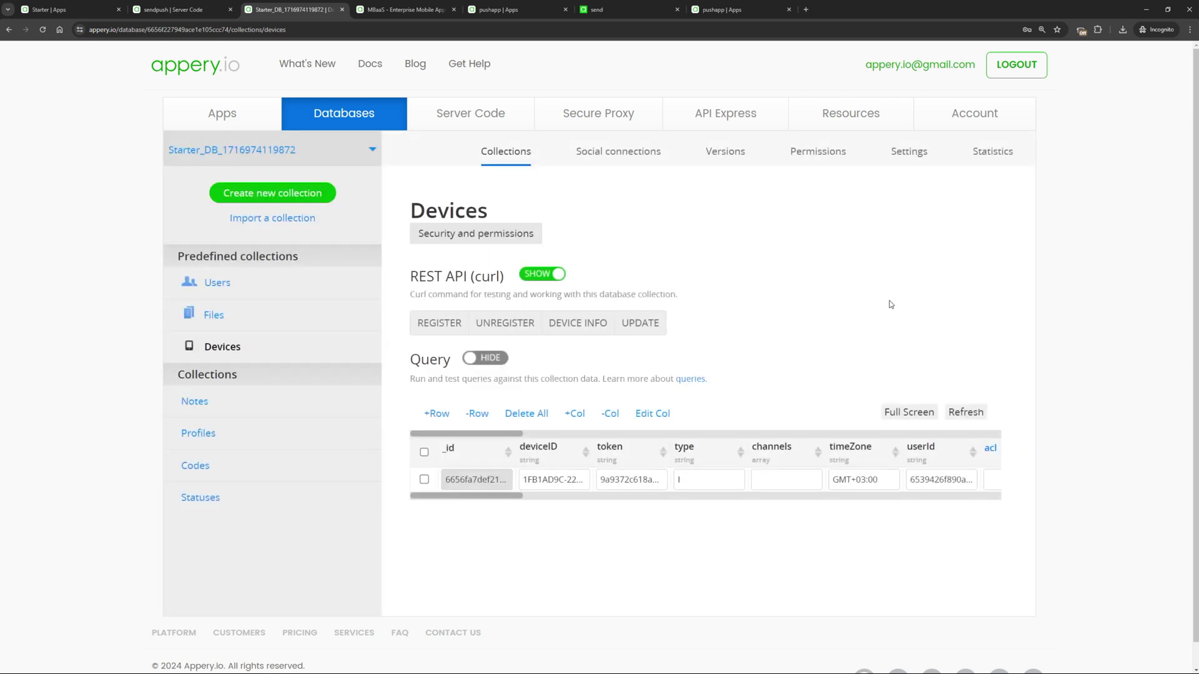
Examine the updateDevice call in the Starter/login script and the window?.device argument in the Login page's doLogin function.
key("ctrl+shift+Tab")
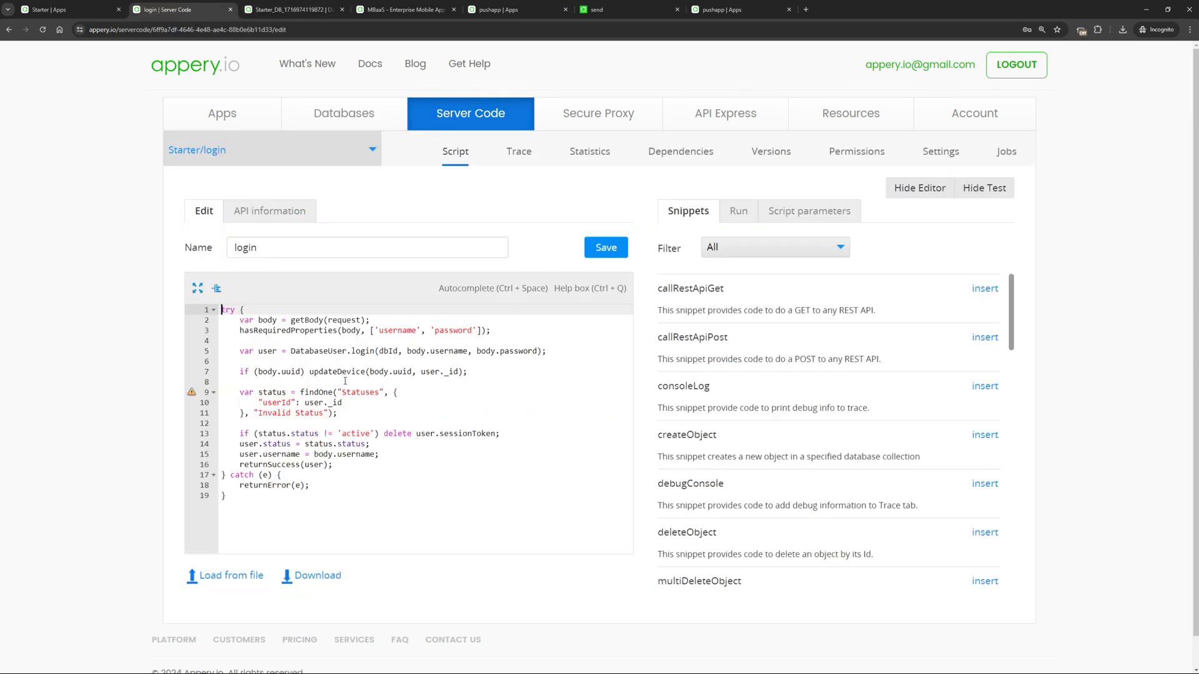
double_click(343, 373)
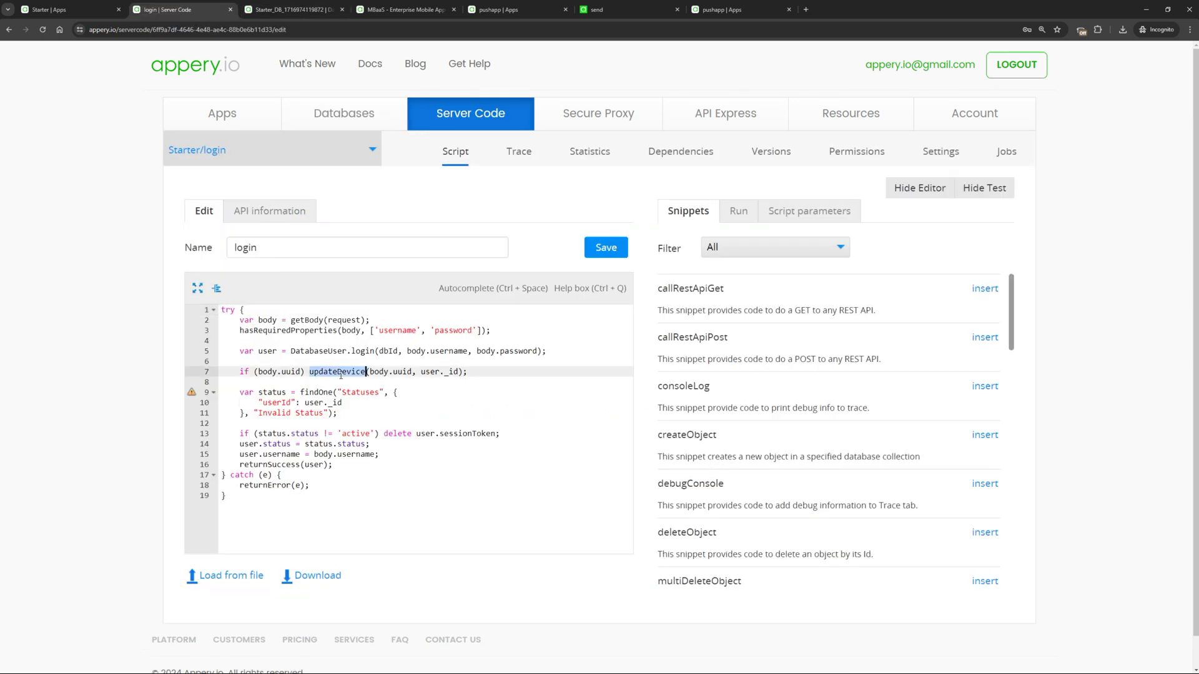
left_click(398, 372)
key("ctrl+1")
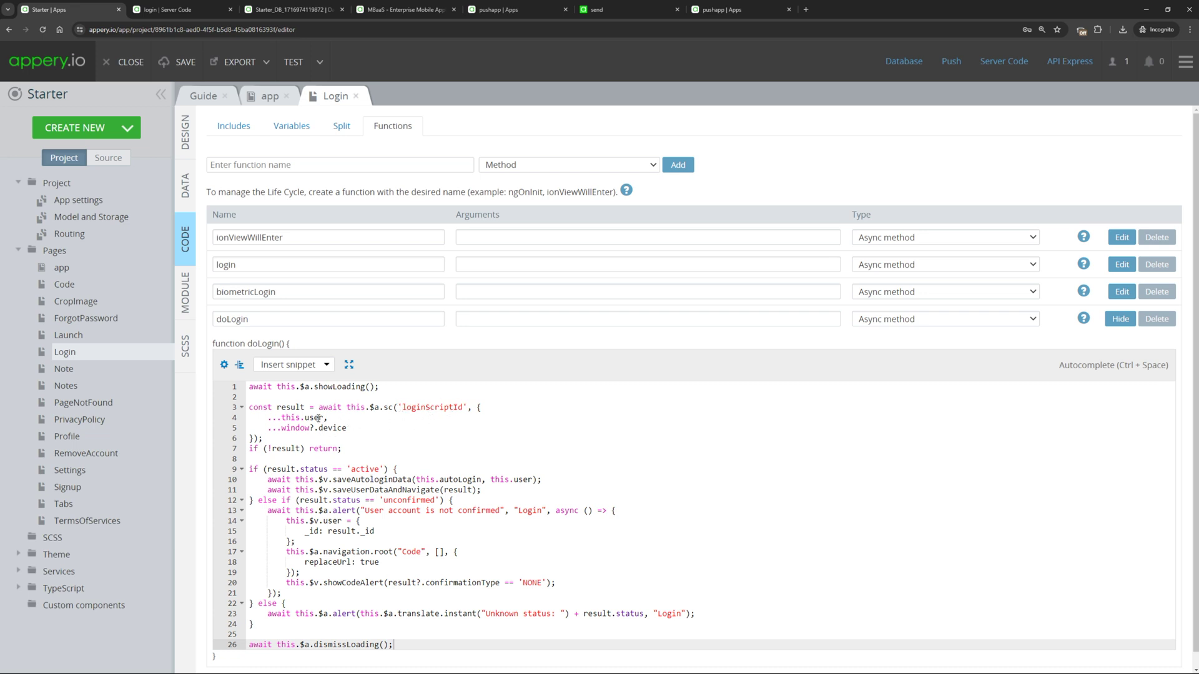
left_click_drag(346, 428, 256, 431)
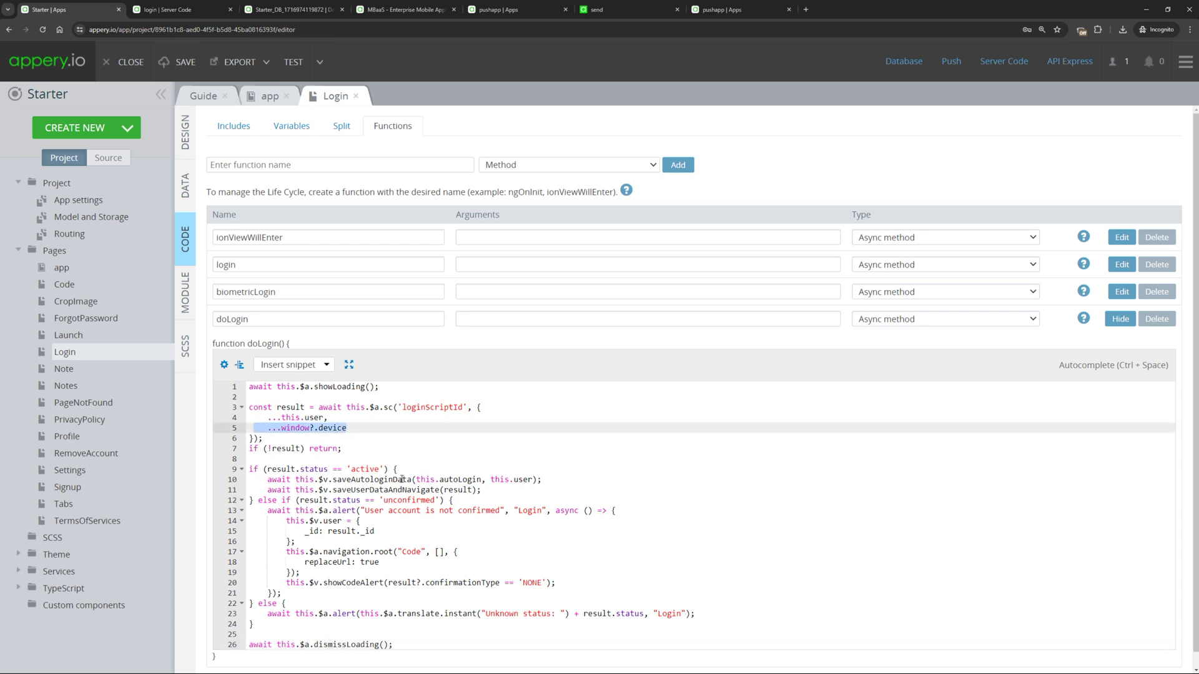